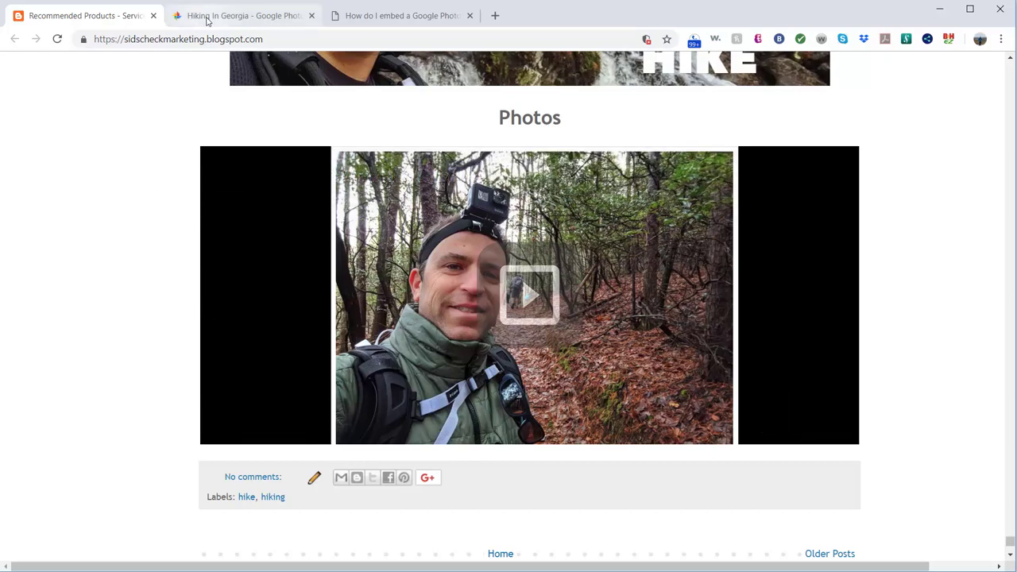
Play the post's embedded Smith Creek Trail To Anna Ruby Falls Hike slideshow full-window and go back one photo
{"action": "left_click", "coordinate": [208, 18]}
{"action": "left_click", "coordinate": [88, 17]}
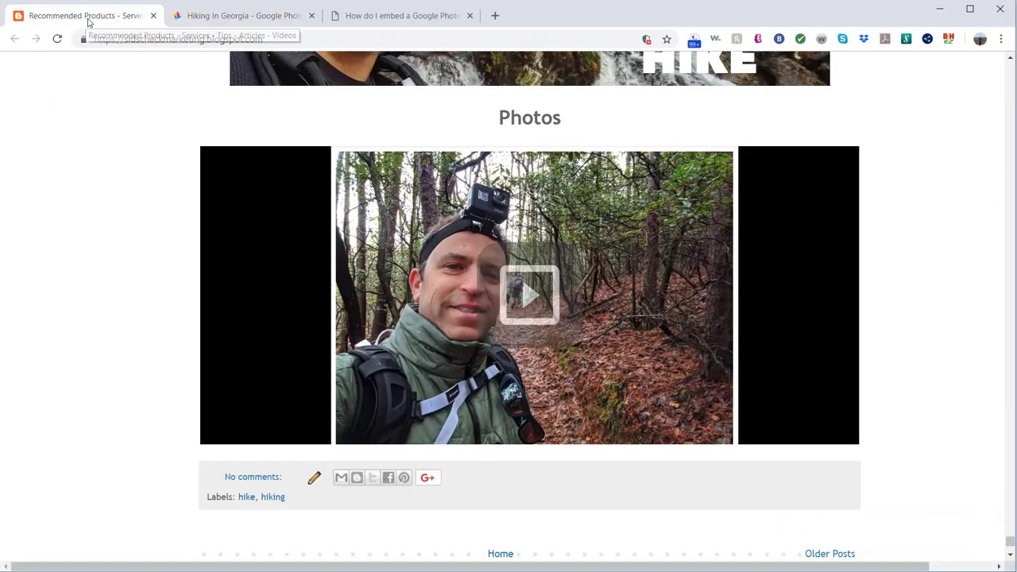
{"action": "mouse_move", "coordinate": [316, 320]}
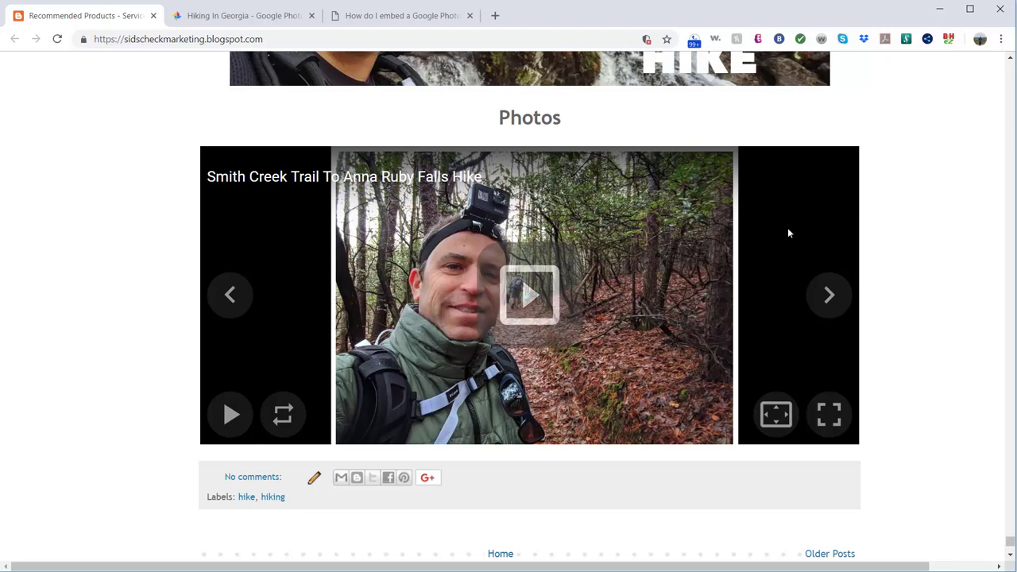
{"action": "left_click", "coordinate": [534, 291]}
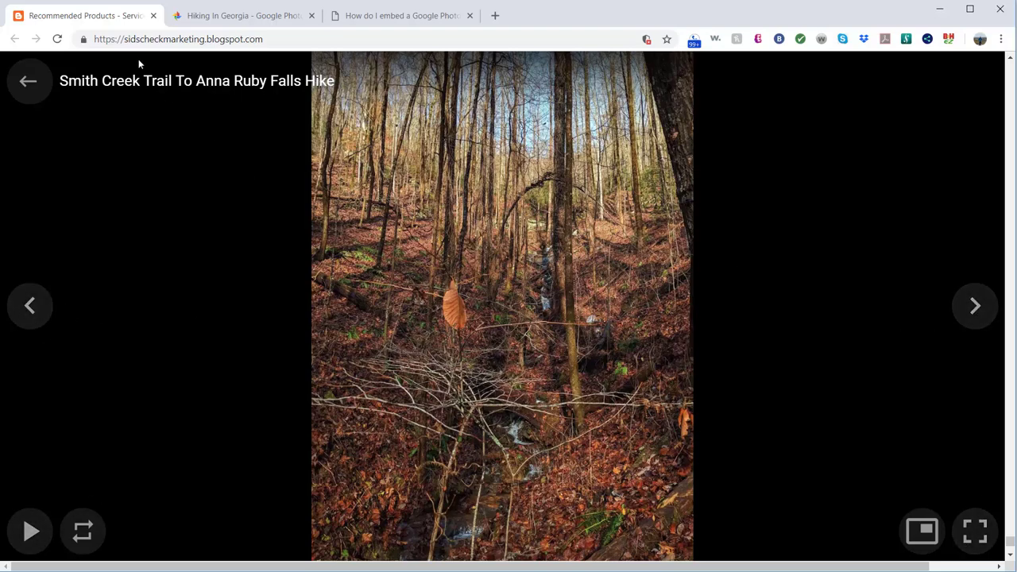
{"action": "left_click", "coordinate": [33, 309]}
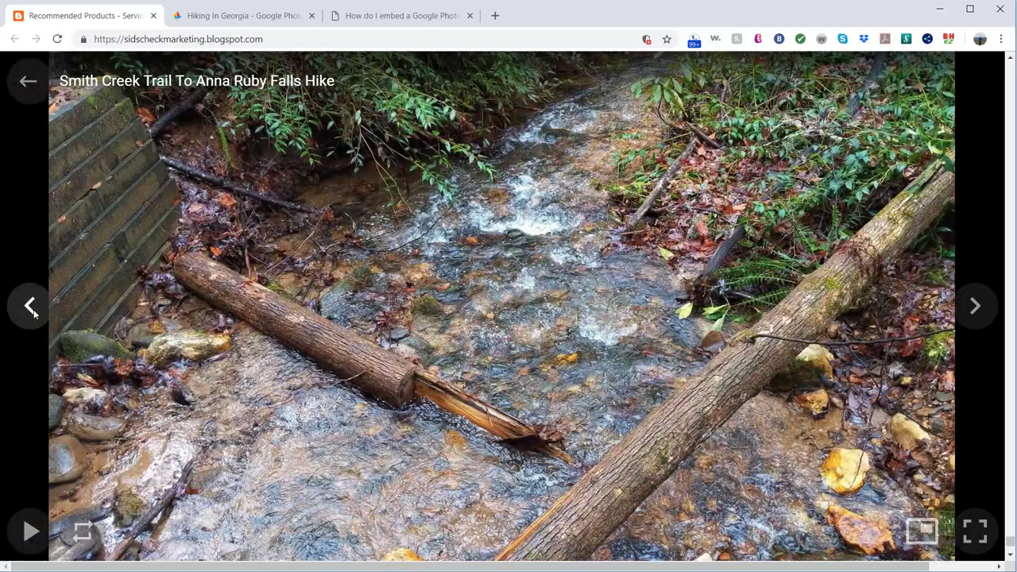
In the Hiking In Georgia album, select the rock overlook, forest road, trail-sign selfie and two forest trail photos
{"action": "left_click", "coordinate": [33, 310]}
{"action": "left_click", "coordinate": [270, 15]}
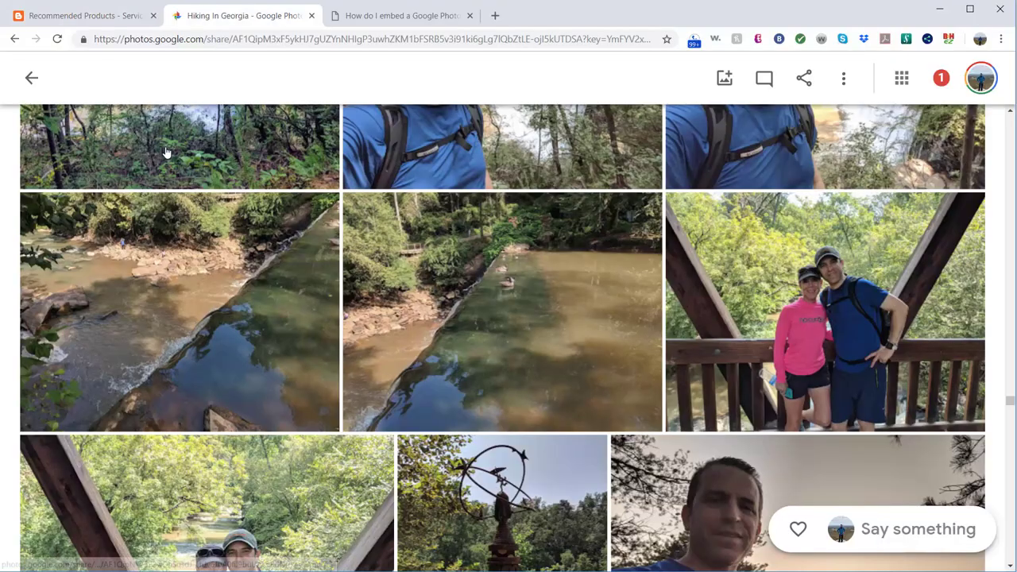
{"action": "scroll", "coordinate": [310, 268], "scroll_direction": "up", "scroll_amount": 10}
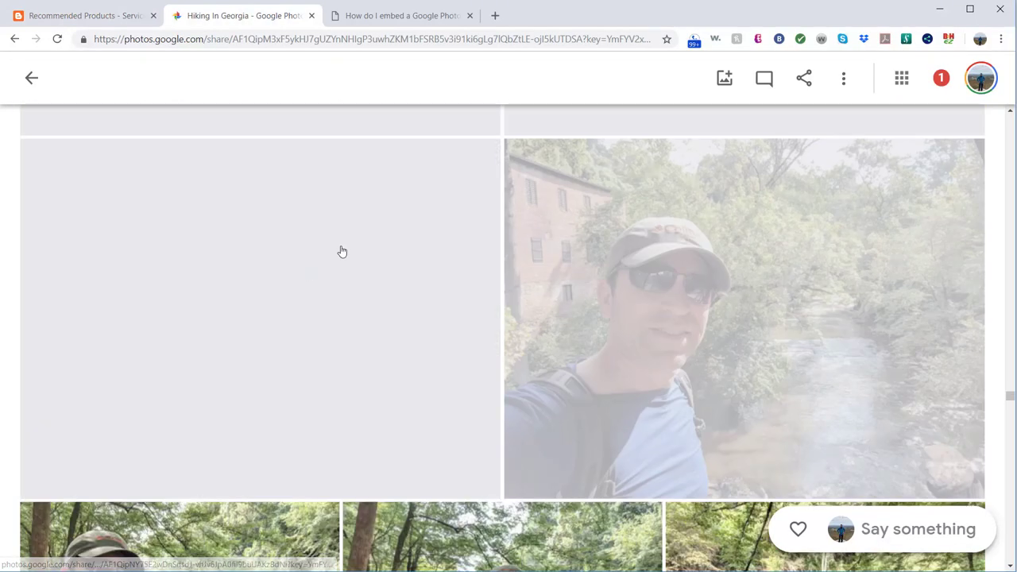
{"action": "scroll", "coordinate": [342, 251], "scroll_direction": "down", "scroll_amount": 10}
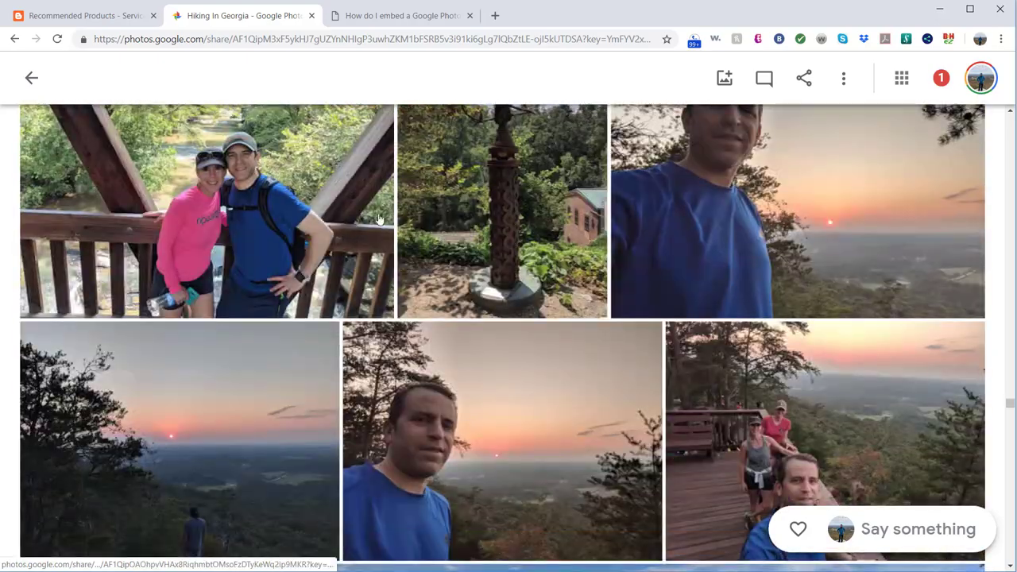
{"action": "scroll", "coordinate": [380, 219], "scroll_direction": "down", "scroll_amount": 5}
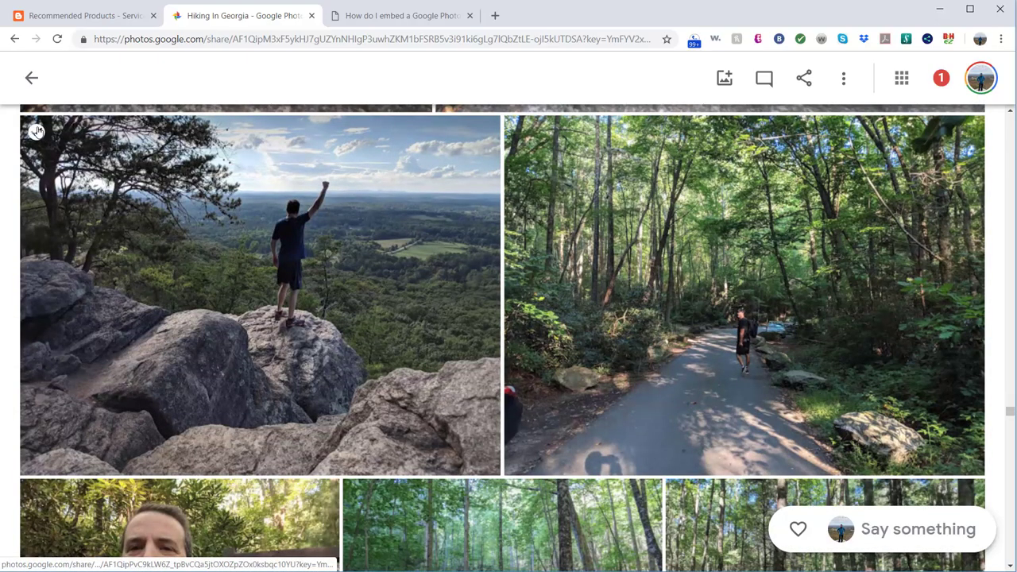
{"action": "left_click", "coordinate": [36, 131]}
{"action": "left_click", "coordinate": [520, 132]}
{"action": "scroll", "coordinate": [330, 363], "scroll_direction": "down", "scroll_amount": 3}
{"action": "left_click", "coordinate": [330, 364]}
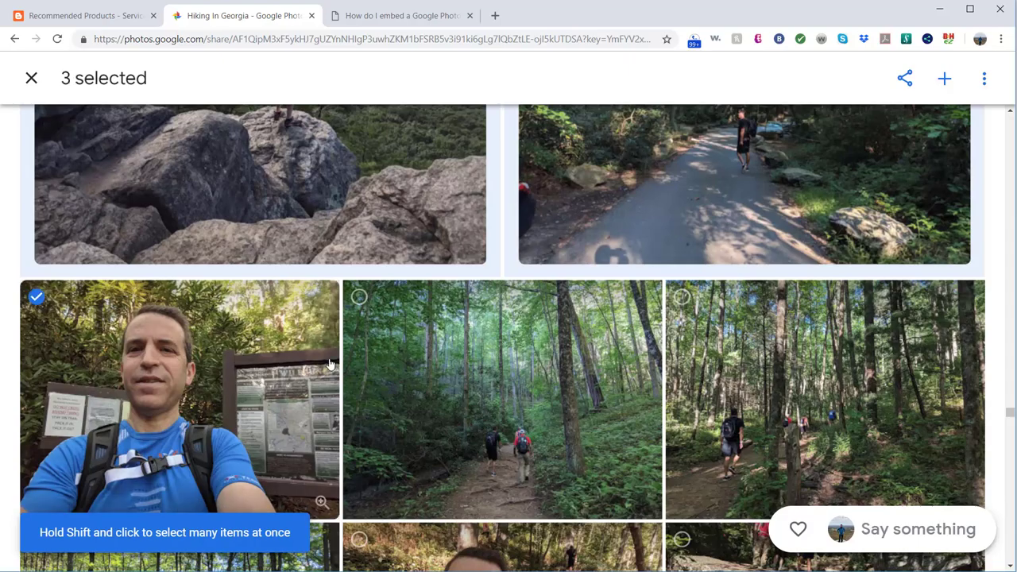
{"action": "left_click", "coordinate": [602, 404]}
{"action": "left_click", "coordinate": [847, 405]}
Add two riverside selfies, the river view, the tree selfie, a woodland shot and the left river photo
{"action": "scroll", "coordinate": [847, 390], "scroll_direction": "up", "scroll_amount": 3}
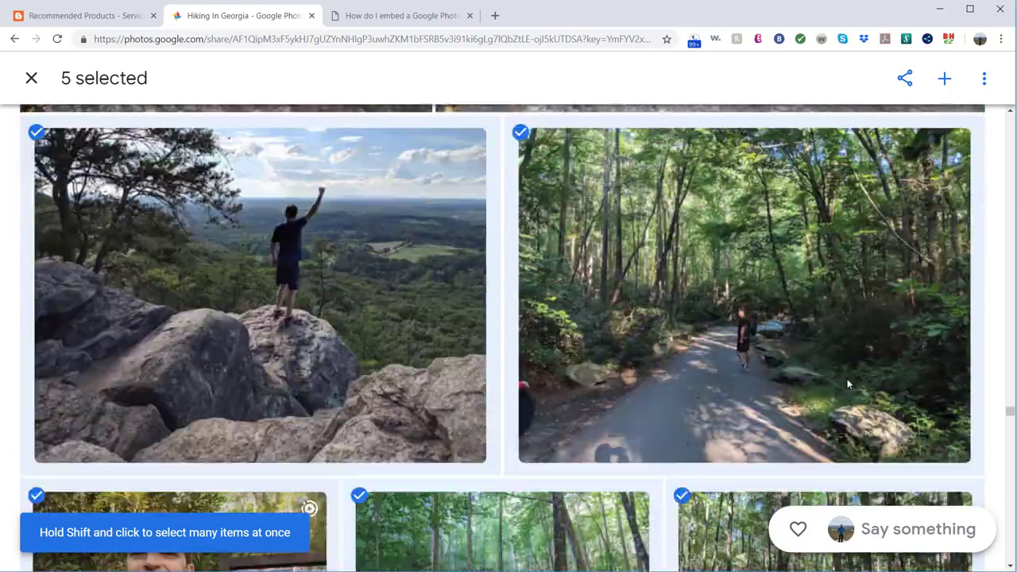
{"action": "scroll", "coordinate": [847, 384], "scroll_direction": "down", "scroll_amount": 10}
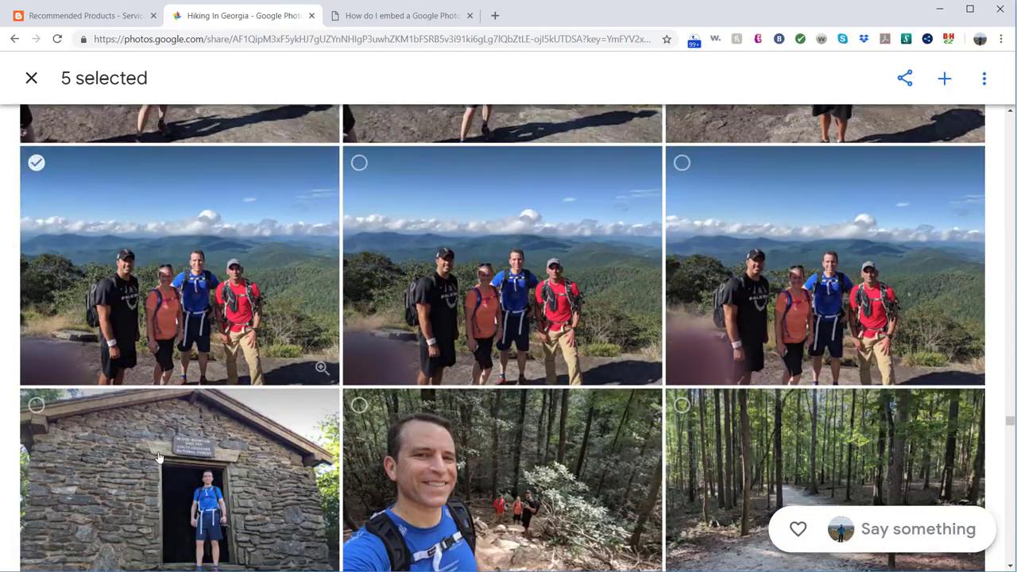
{"action": "scroll", "coordinate": [159, 457], "scroll_direction": "down", "scroll_amount": 10}
{"action": "left_click", "coordinate": [556, 238]}
{"action": "left_click", "coordinate": [775, 258]}
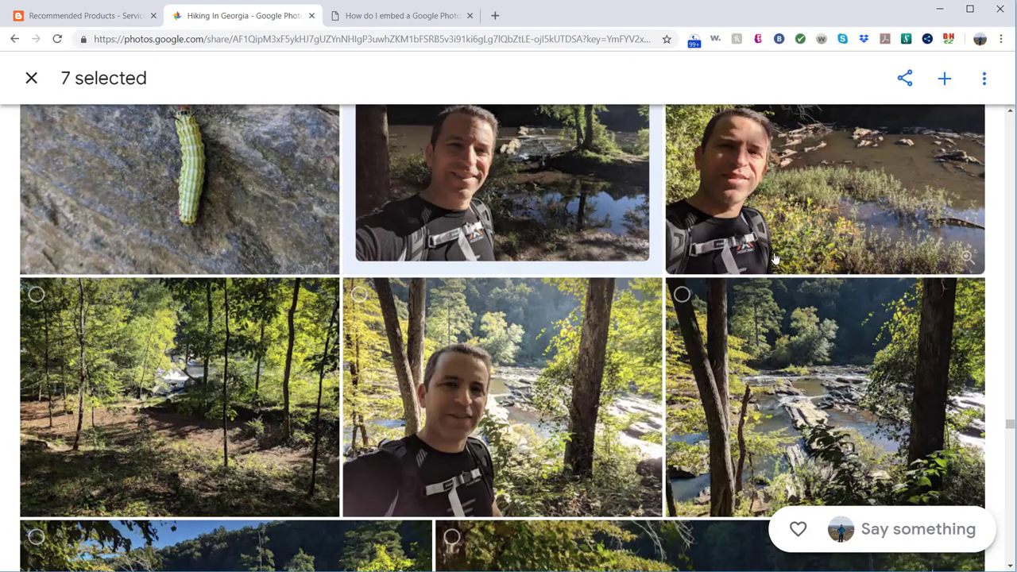
{"action": "left_click", "coordinate": [697, 363]}
{"action": "left_click", "coordinate": [516, 413]}
{"action": "left_click", "coordinate": [302, 441]}
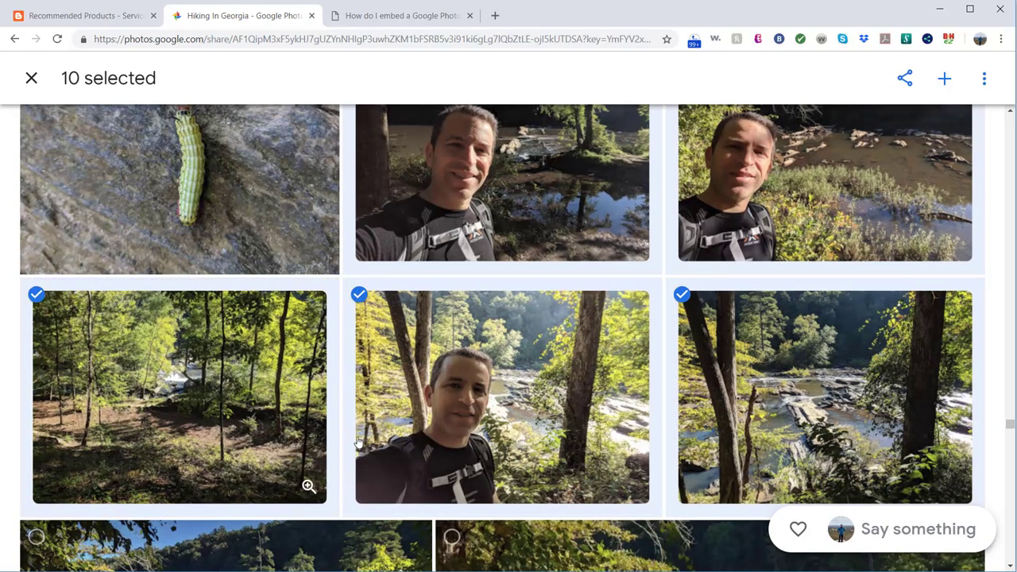
{"action": "scroll", "coordinate": [357, 443], "scroll_direction": "down", "scroll_amount": 3}
{"action": "left_click", "coordinate": [345, 388]}
{"action": "scroll", "coordinate": [357, 352], "scroll_direction": "down", "scroll_amount": 3}
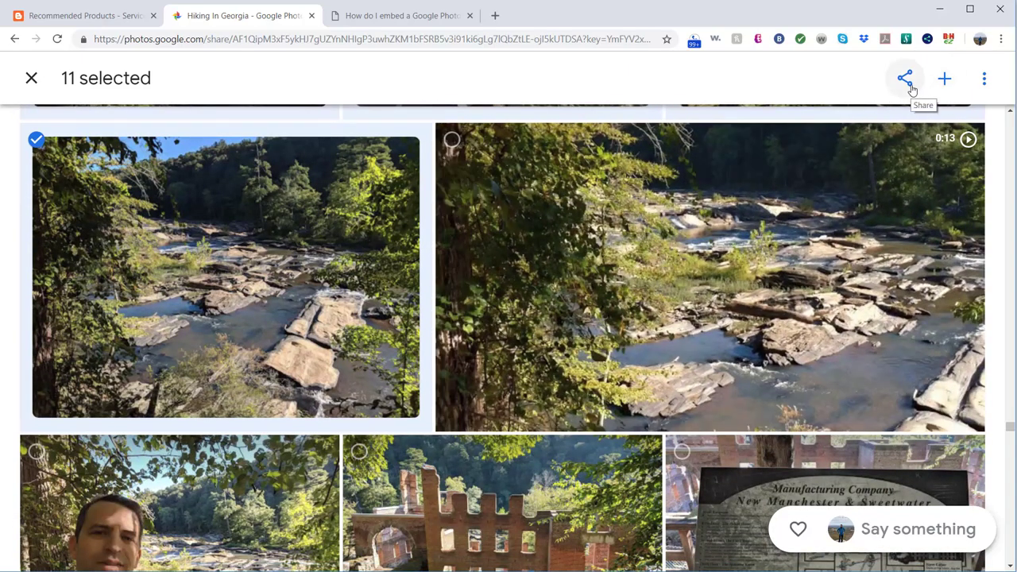
Share the 11 selected photos as a new shared album via Create link and copy its link
{"action": "left_click", "coordinate": [911, 87]}
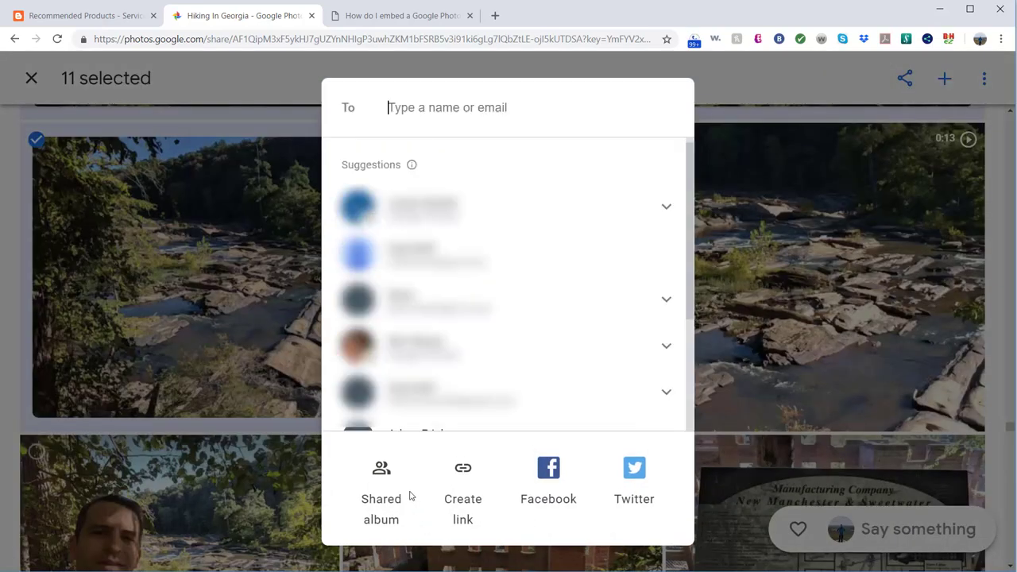
{"action": "left_click", "coordinate": [472, 477]}
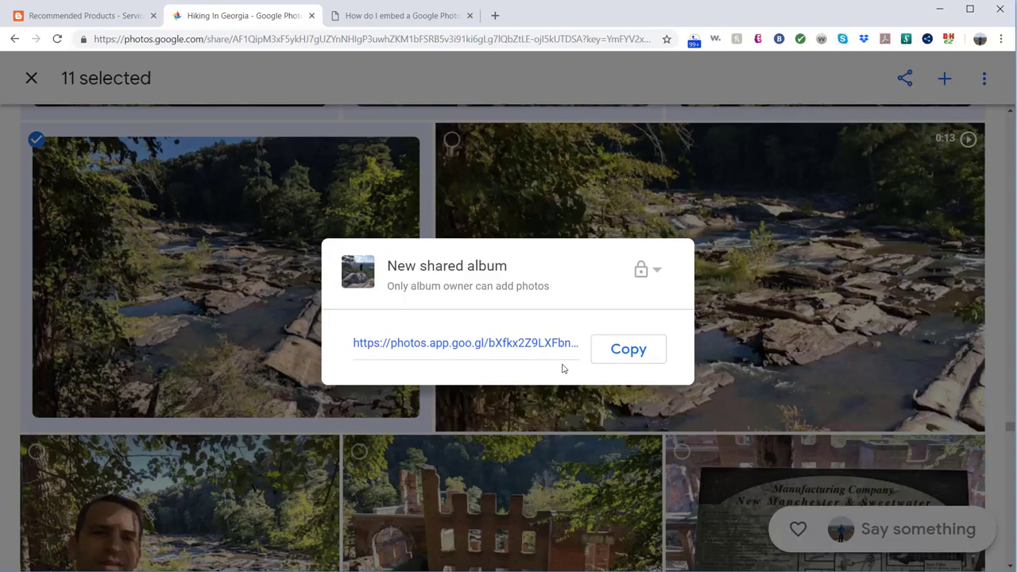
{"action": "left_click", "coordinate": [627, 357]}
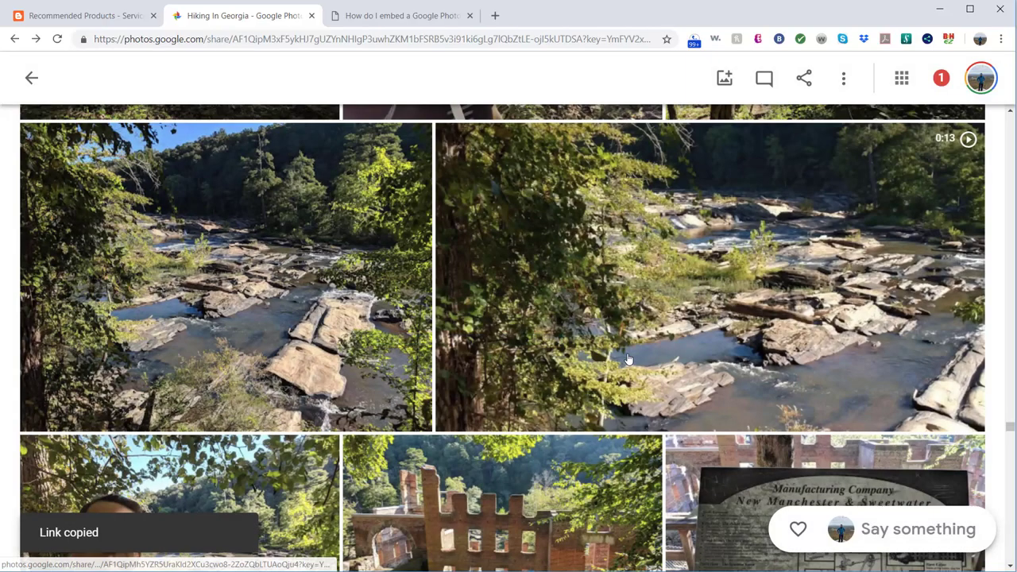
On publicalbum.org, paste the new album link over the sample link and create the embed code
{"action": "left_click", "coordinate": [389, 16]}
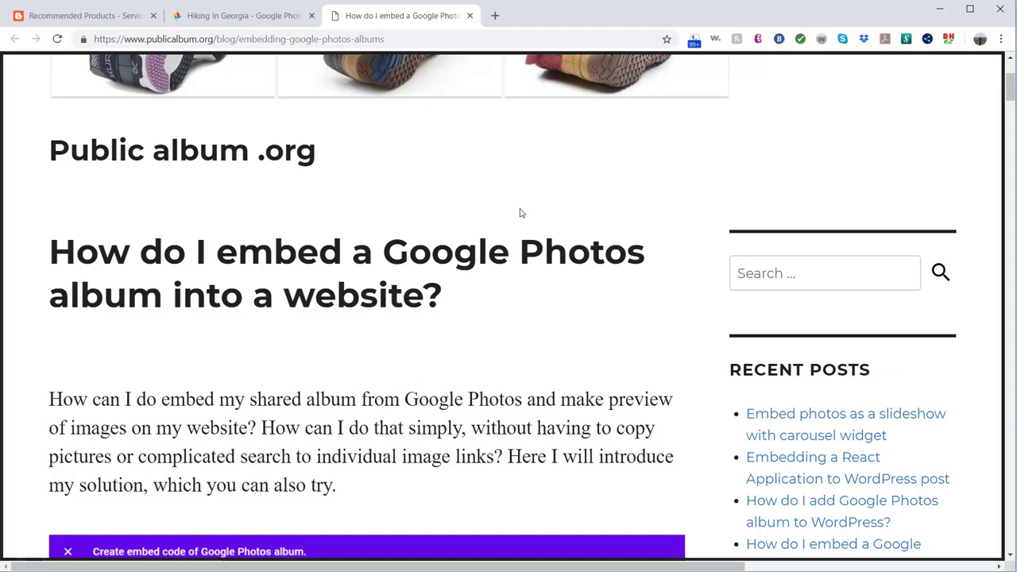
{"action": "scroll", "coordinate": [516, 178], "scroll_direction": "down", "scroll_amount": 3}
{"action": "scroll", "coordinate": [518, 180], "scroll_direction": "down", "scroll_amount": 3}
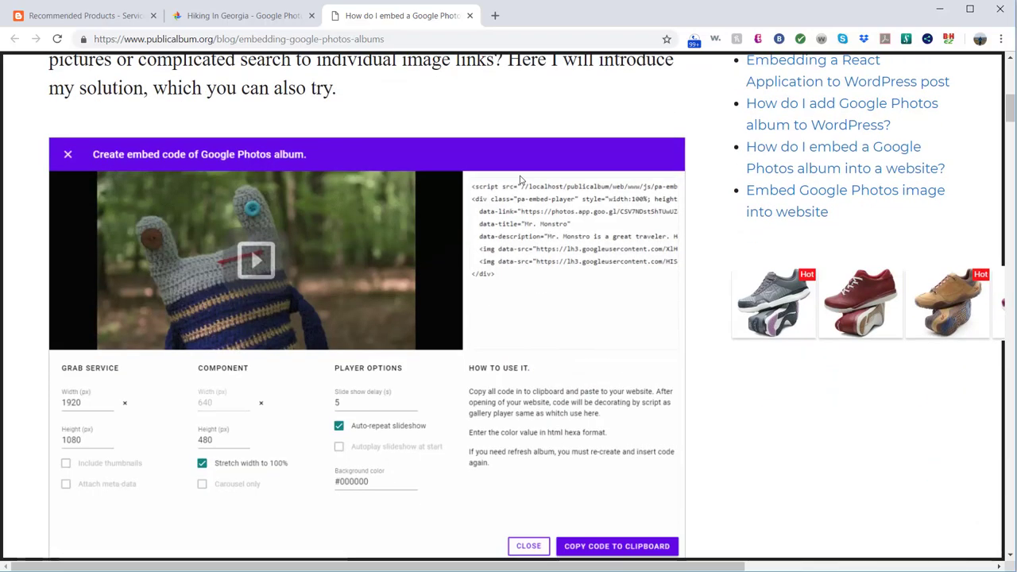
{"action": "scroll", "coordinate": [521, 186], "scroll_direction": "down", "scroll_amount": 15}
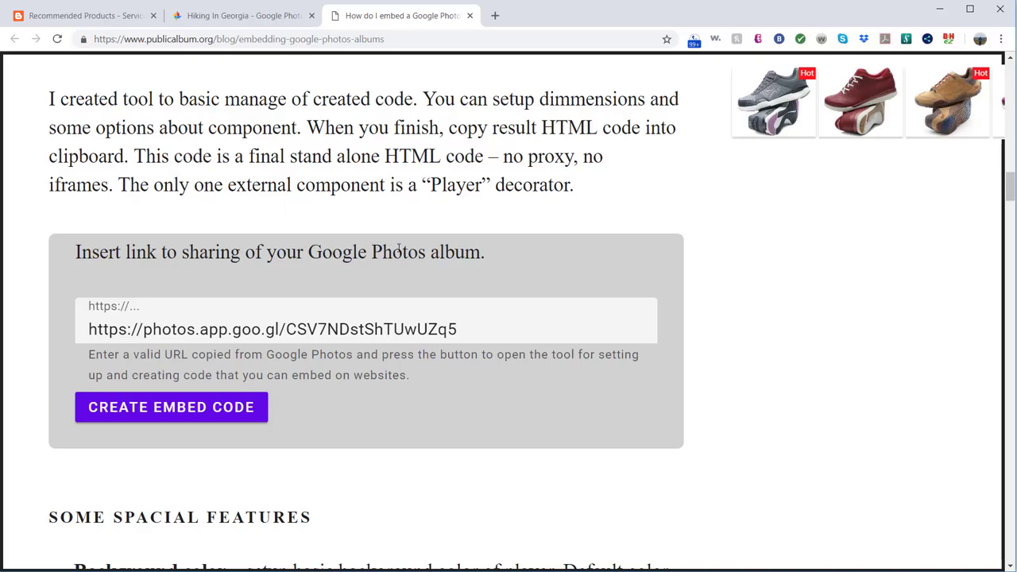
{"action": "left_click_drag", "start_coordinate": [473, 324], "coordinate": [114, 313]}
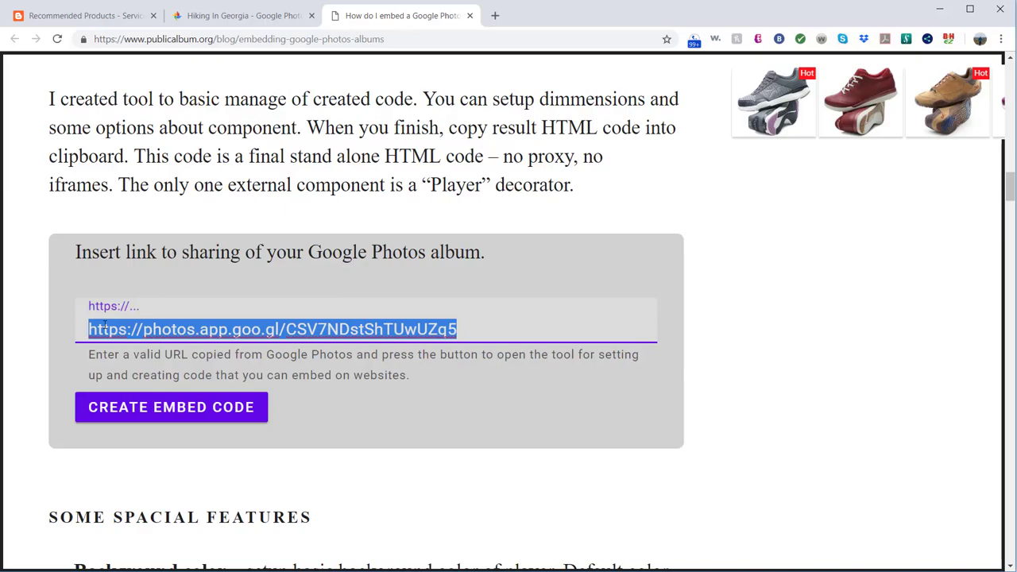
{"action": "key", "text": "ctrl+v"}
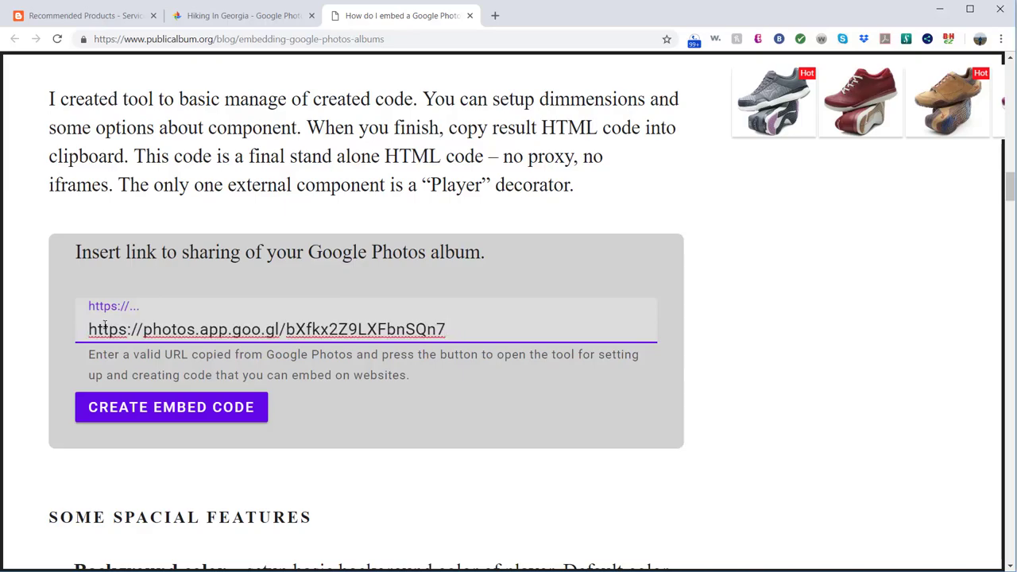
{"action": "left_click", "coordinate": [243, 415]}
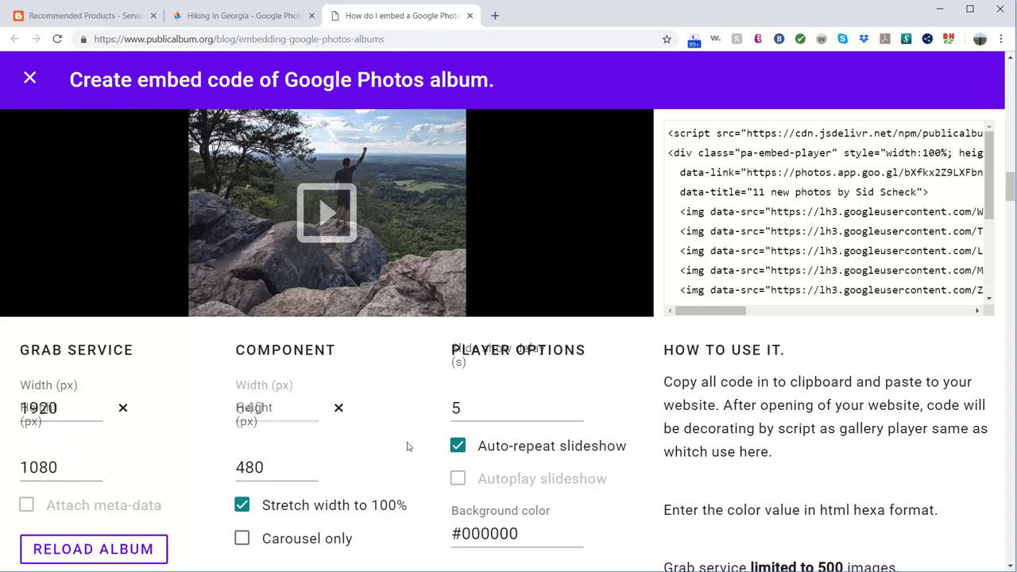
Change the grab service Width from 1920 to 720
{"action": "left_click_drag", "start_coordinate": [58, 407], "coordinate": [4, 417]}
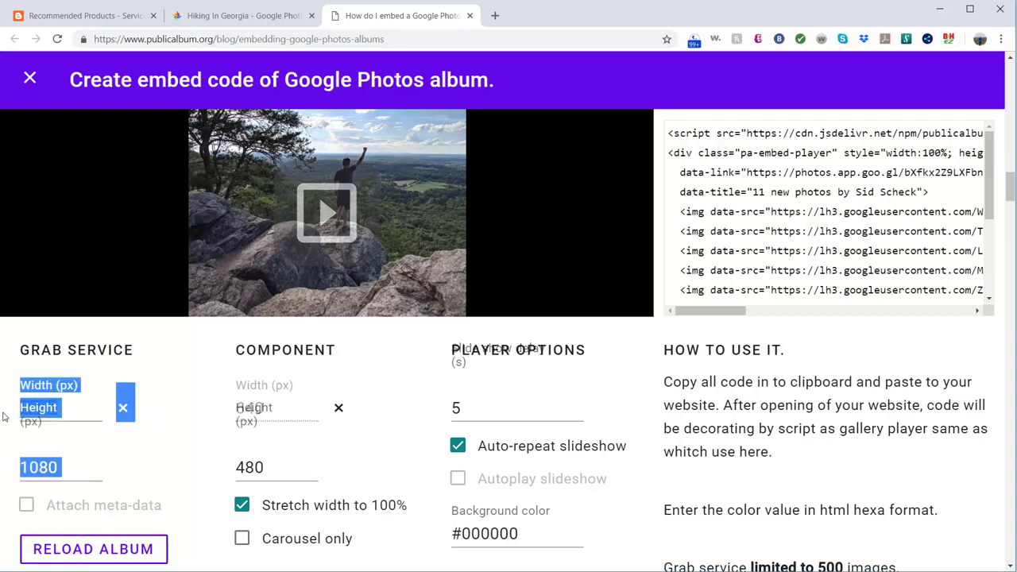
{"action": "left_click", "coordinate": [69, 419]}
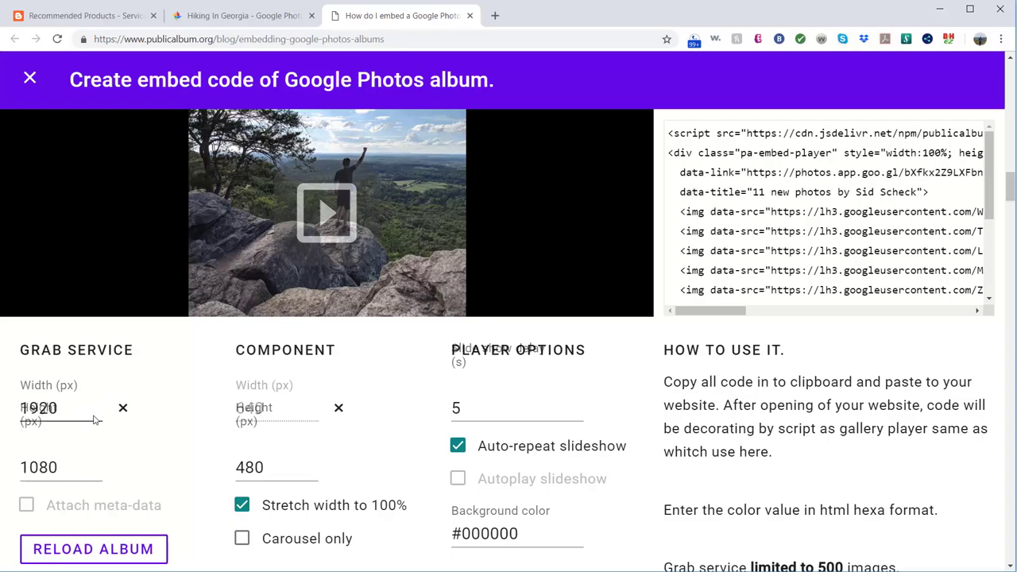
{"action": "triple_click", "coordinate": [54, 408]}
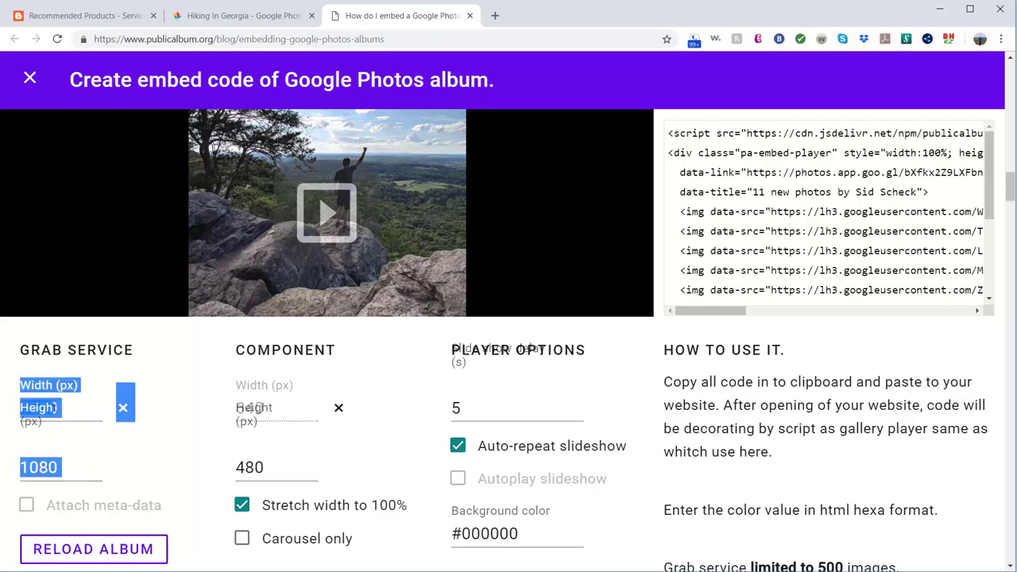
{"action": "scroll", "coordinate": [55, 408], "scroll_direction": "down", "scroll_amount": 1}
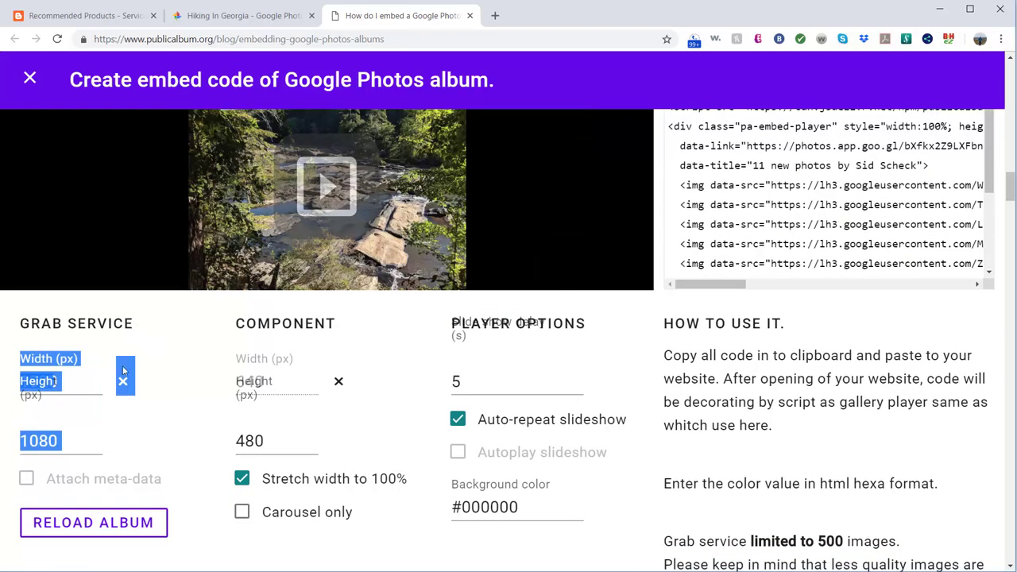
{"action": "left_click", "coordinate": [57, 382]}
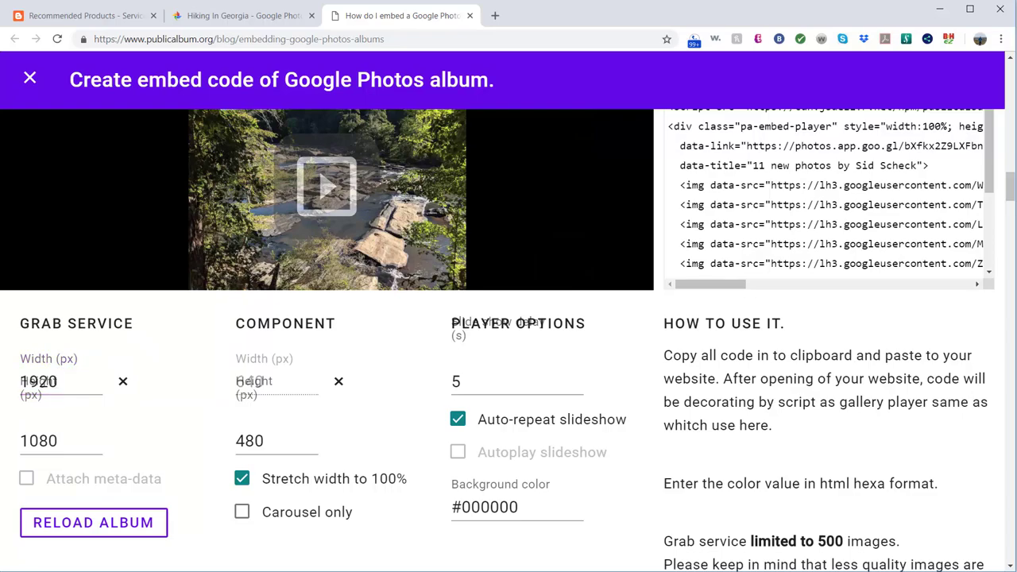
{"action": "left_click", "coordinate": [67, 385]}
{"action": "key", "text": "BackSpace"}
{"action": "key", "text": "BackSpace"}
{"action": "type", "text": "720"}
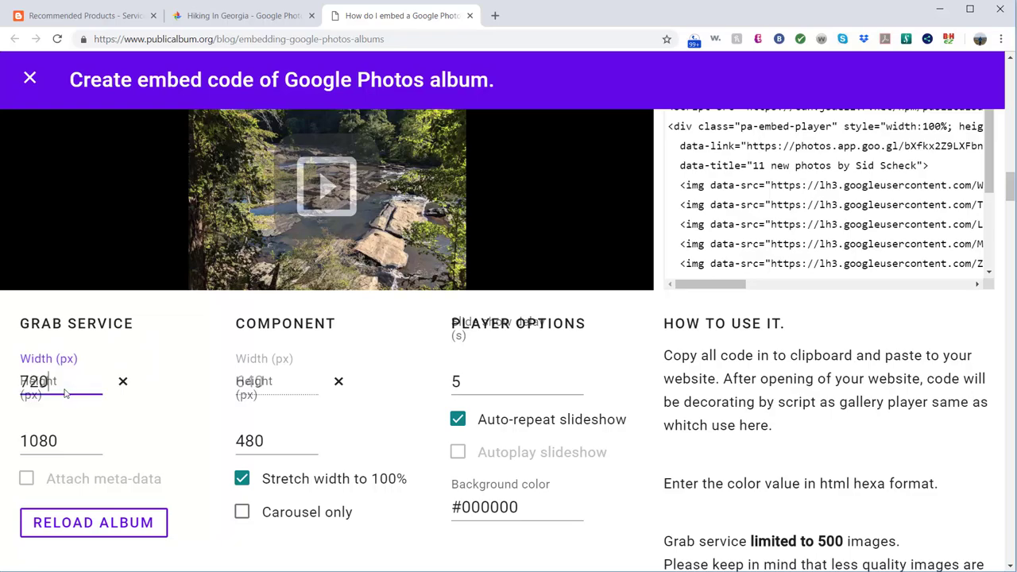
Replace the 1080 grab service Height with 480
{"action": "left_click", "coordinate": [71, 436]}
{"action": "left_click_drag", "start_coordinate": [61, 436], "coordinate": [17, 437]}
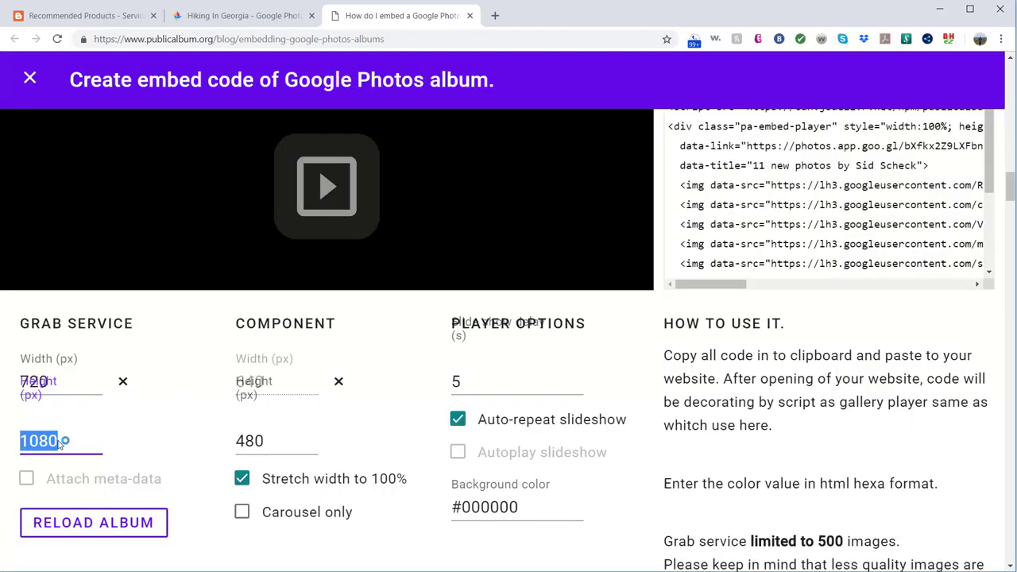
{"action": "type", "text": "450"}
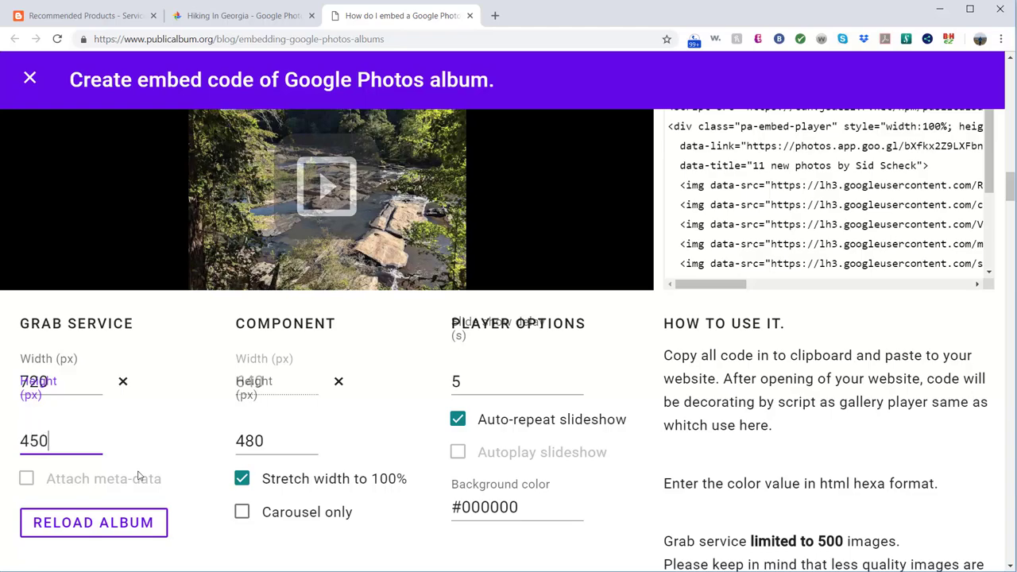
{"action": "left_click", "coordinate": [238, 442]}
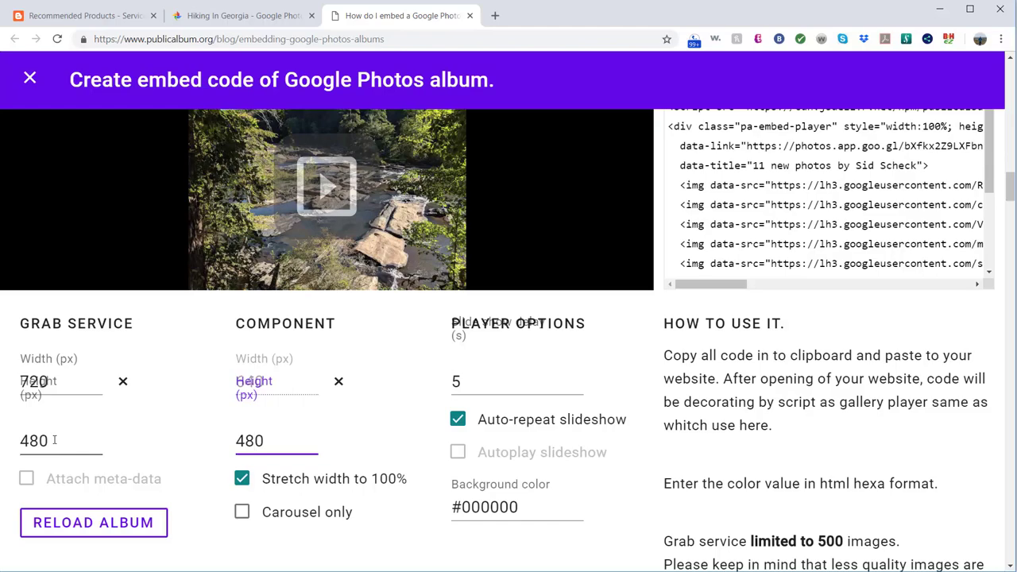
{"action": "left_click_drag", "start_coordinate": [51, 442], "coordinate": [29, 441]}
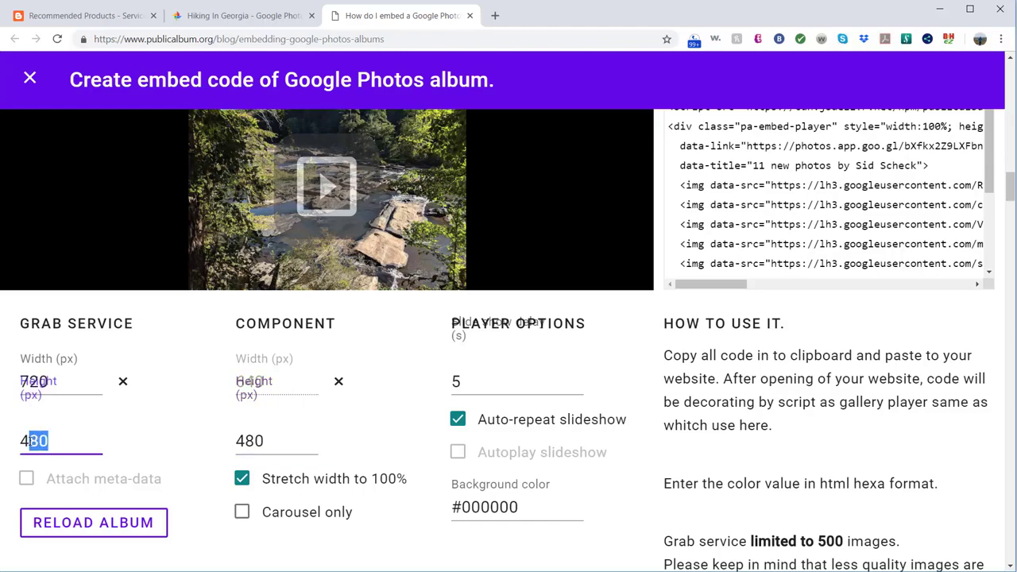
{"action": "key", "text": "BackSpace"}
{"action": "key", "text": "BackSpace"}
{"action": "type", "text": "350"}
{"action": "left_click", "coordinate": [192, 410]}
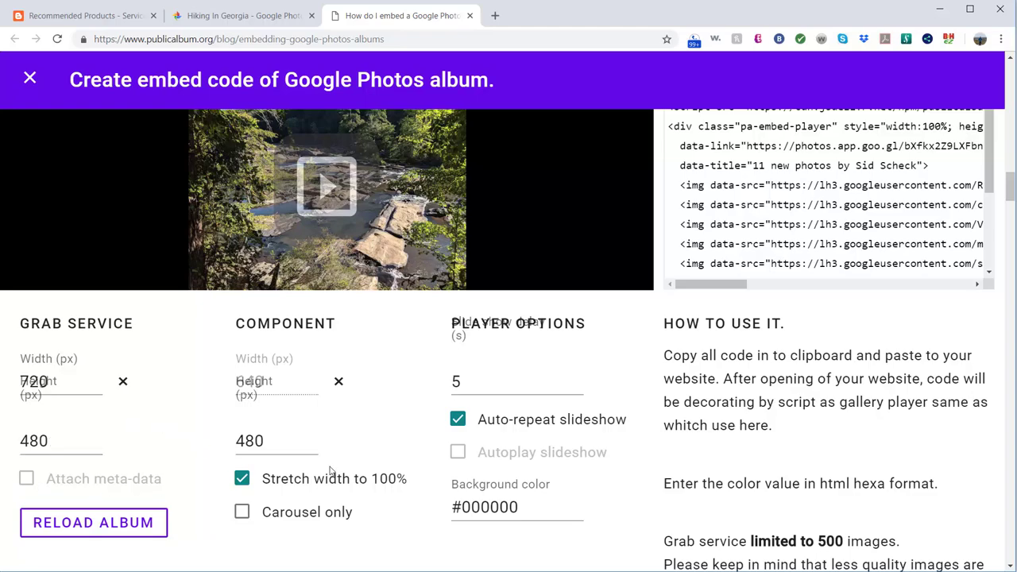
Leave the other player options and copy the generated embed code to the clipboard
{"action": "left_click", "coordinate": [494, 507]}
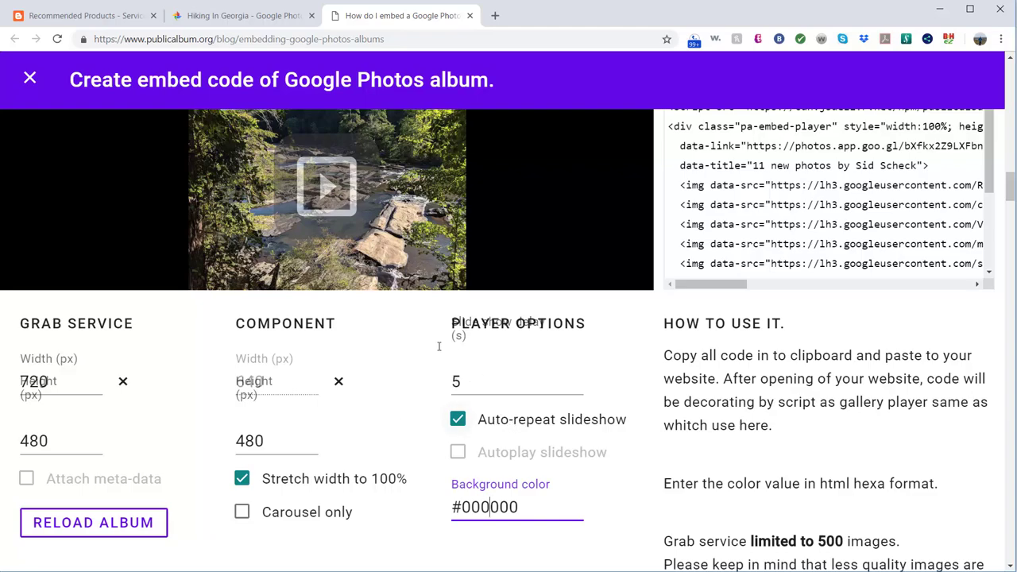
{"action": "scroll", "coordinate": [439, 346], "scroll_direction": "down", "scroll_amount": 2}
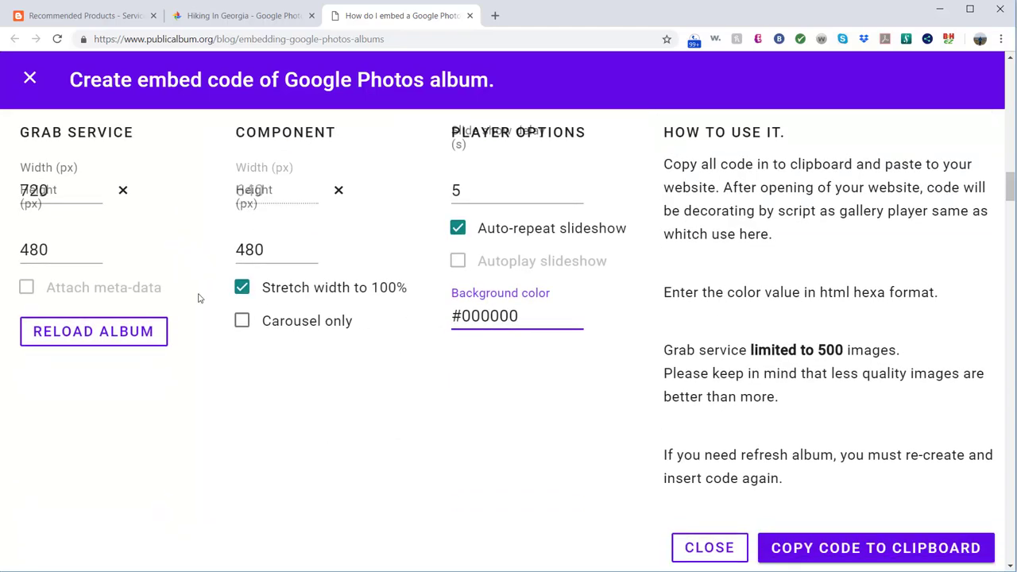
{"action": "scroll", "coordinate": [262, 342], "scroll_direction": "up", "scroll_amount": 2}
{"action": "scroll", "coordinate": [556, 282], "scroll_direction": "down", "scroll_amount": 2}
{"action": "left_click", "coordinate": [833, 554]}
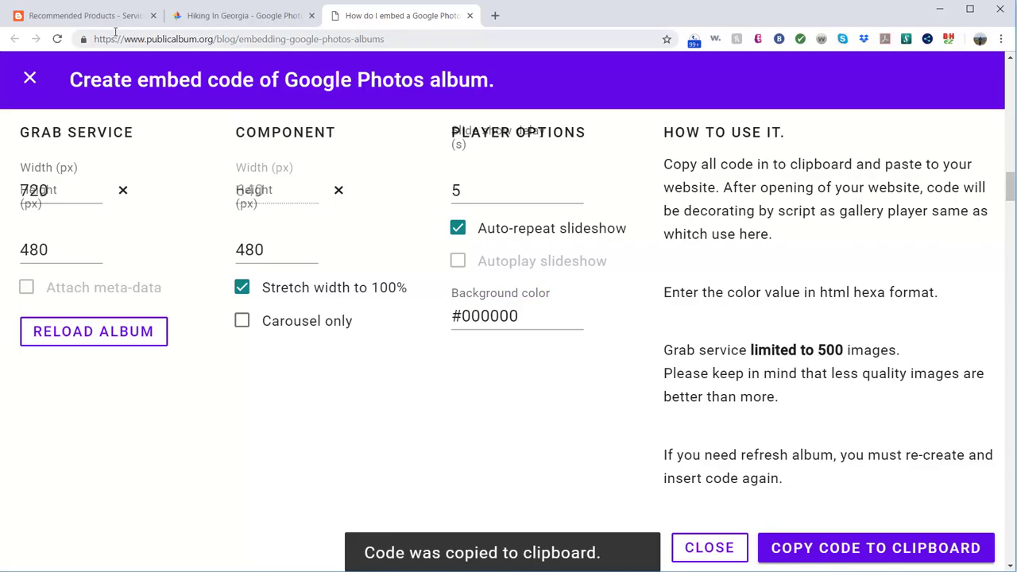
Close the blog's full-window slideshow, return to the top and start a New Post
{"action": "left_click", "coordinate": [70, 16]}
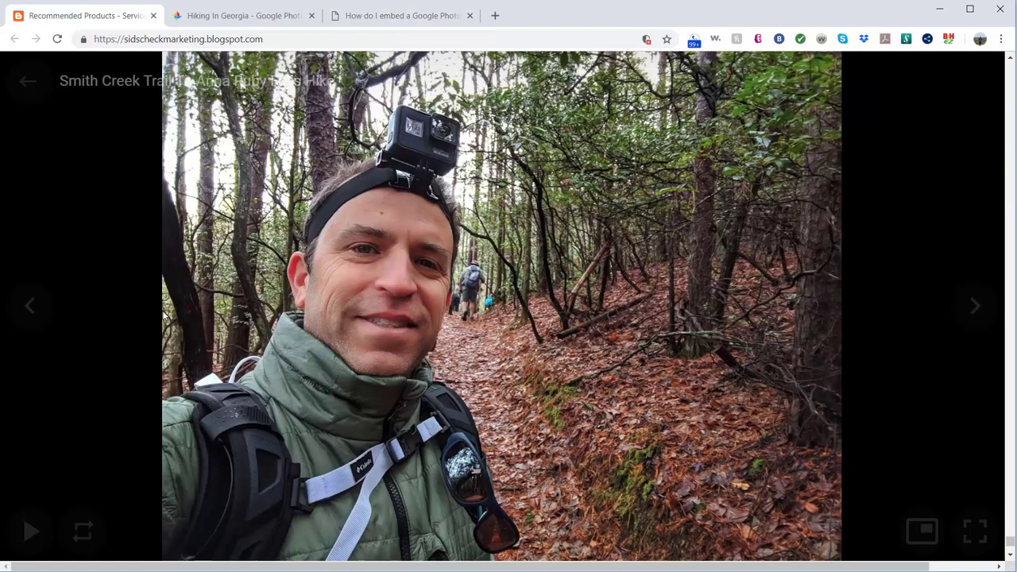
{"action": "left_click", "coordinate": [28, 79]}
{"action": "scroll", "coordinate": [189, 236], "scroll_direction": "up", "scroll_amount": 10}
{"action": "scroll", "coordinate": [188, 236], "scroll_direction": "up", "scroll_amount": 20}
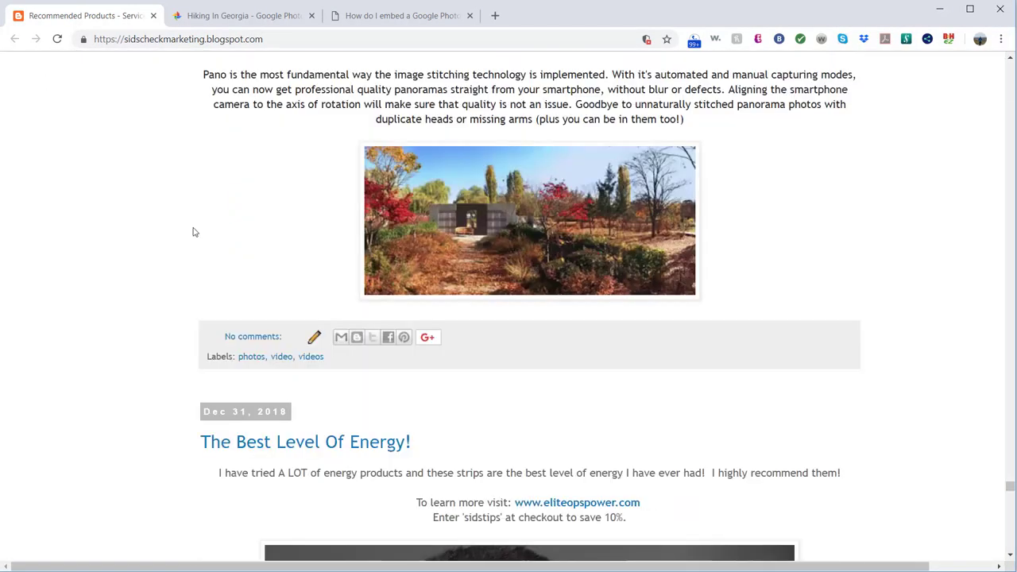
{"action": "scroll", "coordinate": [162, 191], "scroll_direction": "up", "scroll_amount": 10}
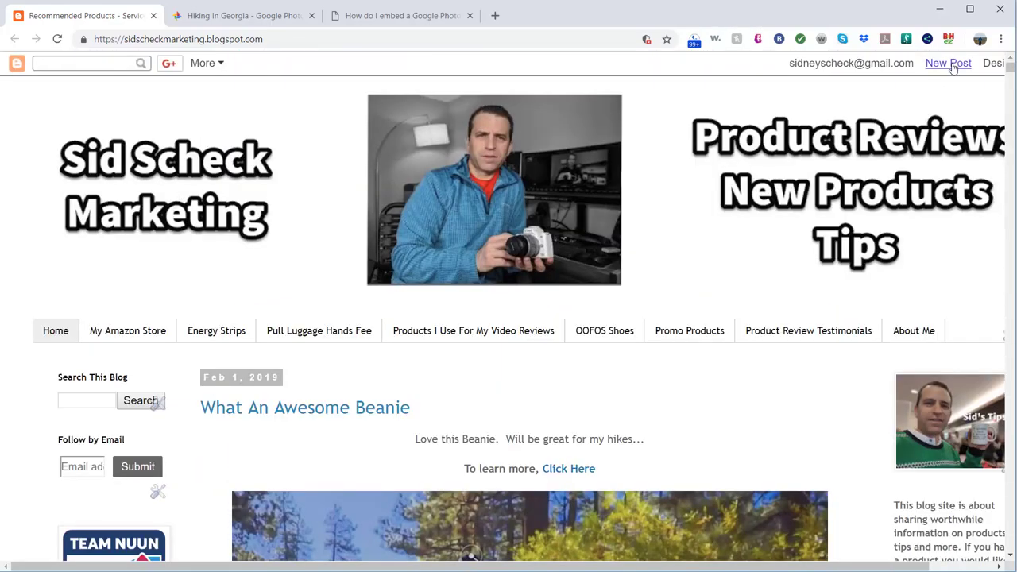
{"action": "left_click", "coordinate": [948, 63]}
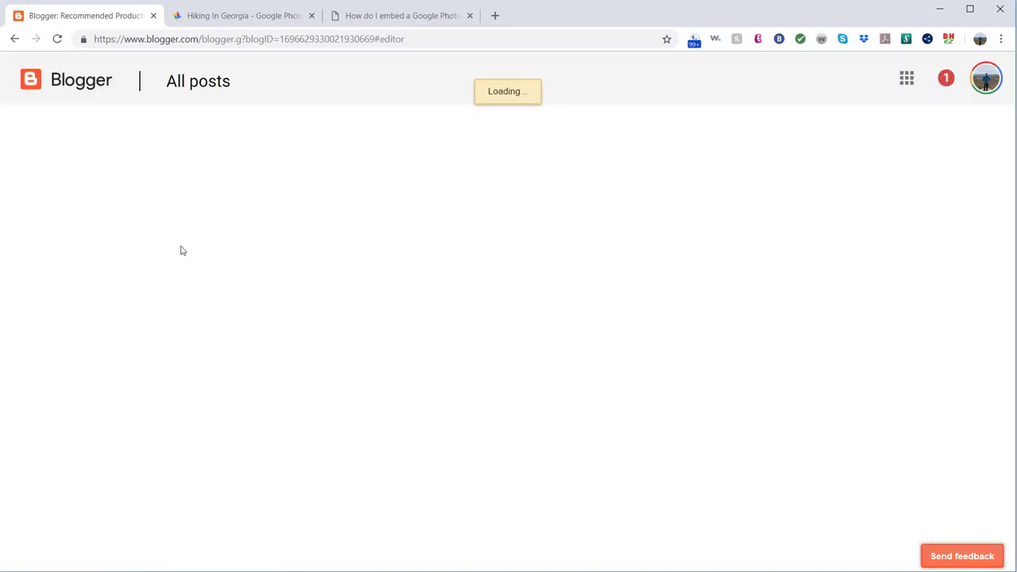
Paste the album embed code into the new post's HTML view and publish the post
{"action": "left_click", "coordinate": [111, 165]}
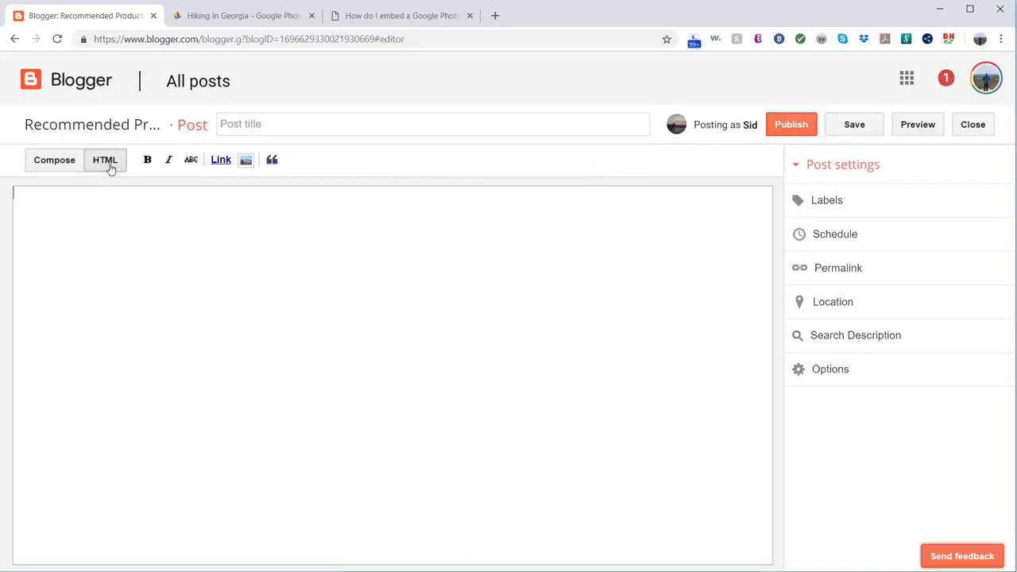
{"action": "key", "text": "ctrl+v"}
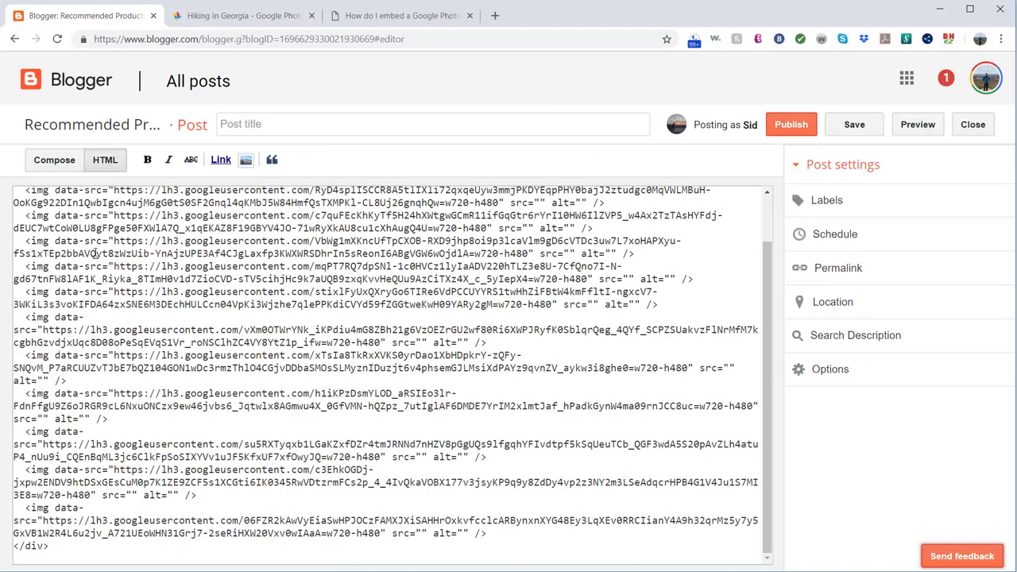
{"action": "left_click", "coordinate": [54, 159]}
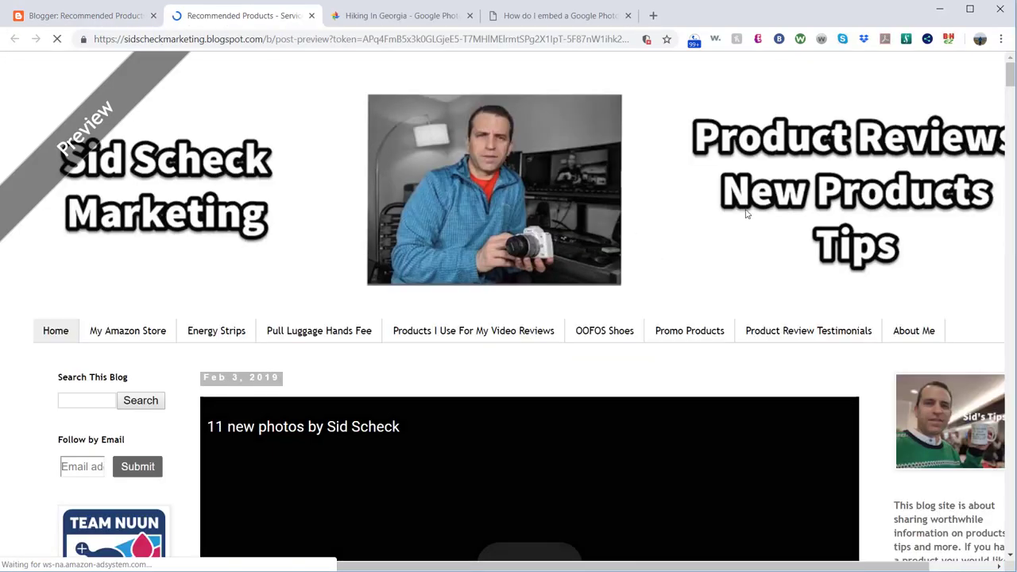
{"action": "scroll", "coordinate": [813, 254], "scroll_direction": "up", "scroll_amount": 10}
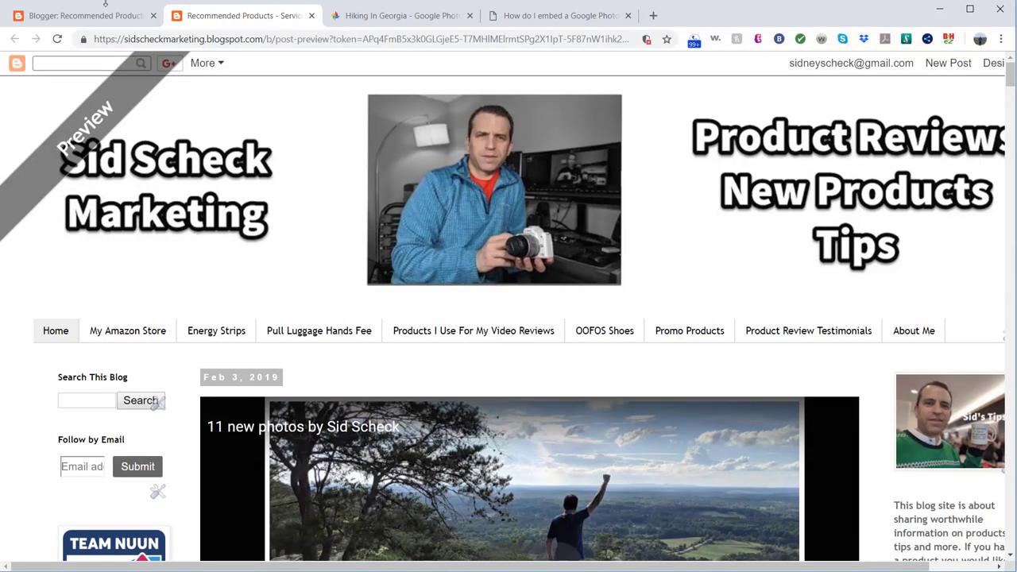
{"action": "left_click", "coordinate": [101, 17]}
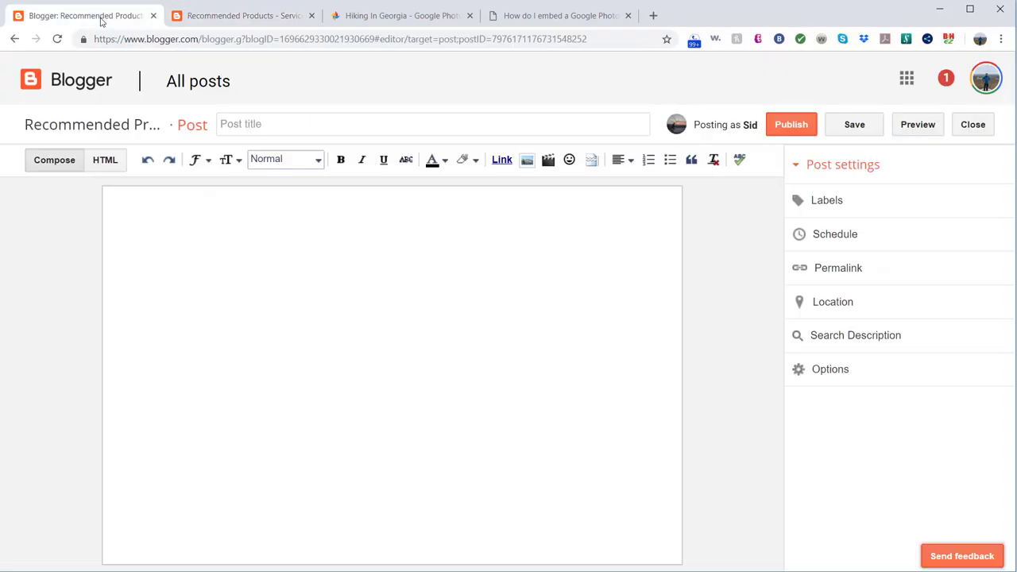
{"action": "left_click", "coordinate": [789, 126]}
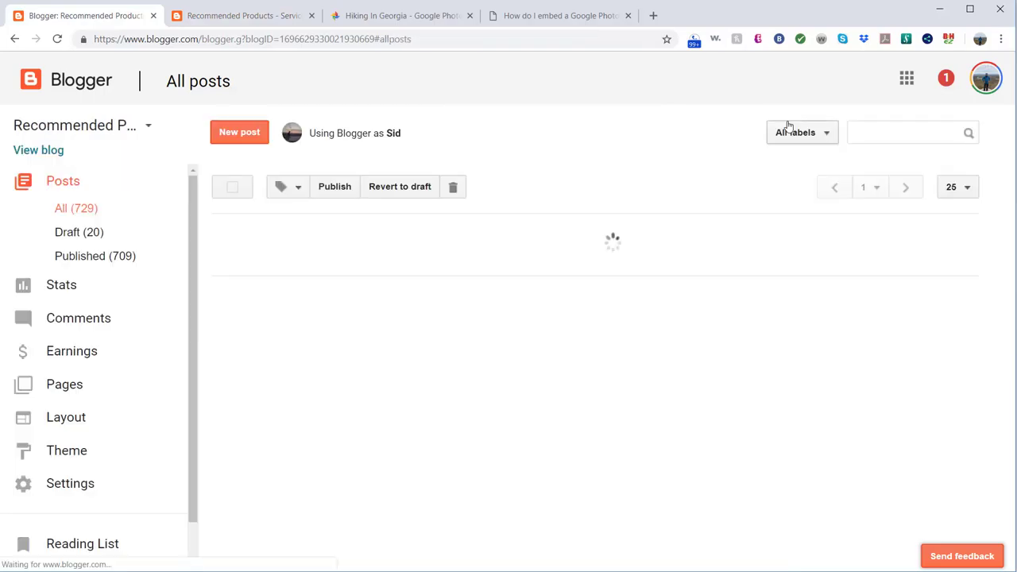
On the live blog, expand the new post's album slideshow, advance through ten photos, then close it
{"action": "left_click", "coordinate": [39, 150]}
{"action": "scroll", "coordinate": [653, 230], "scroll_direction": "down", "scroll_amount": 5}
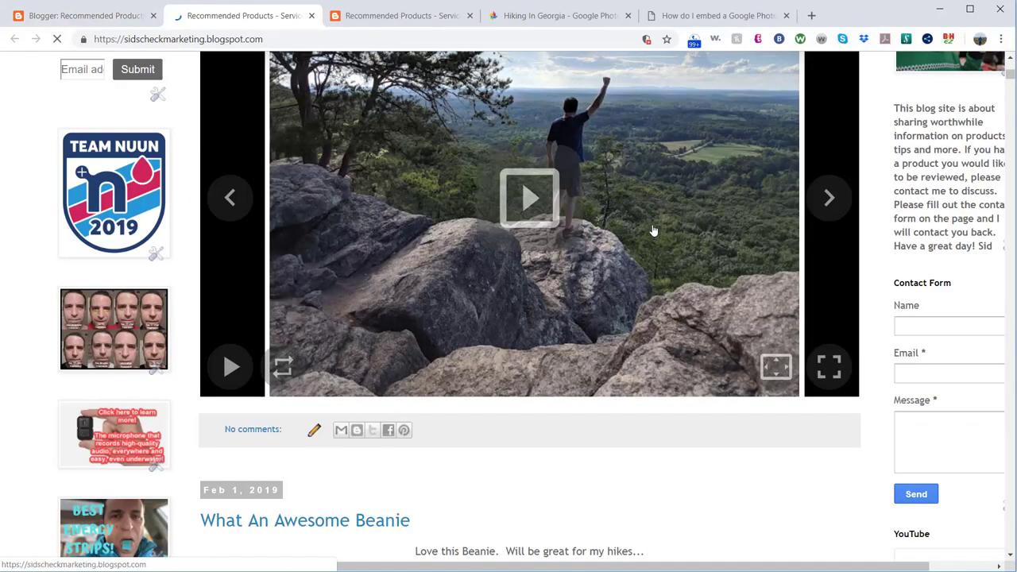
{"action": "left_click", "coordinate": [653, 230]}
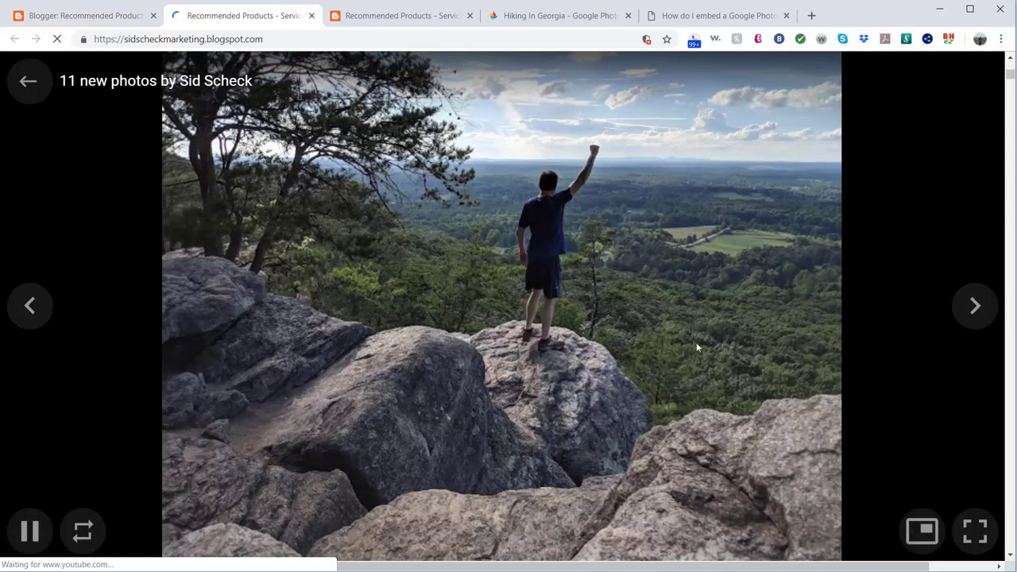
{"action": "left_click", "coordinate": [972, 312]}
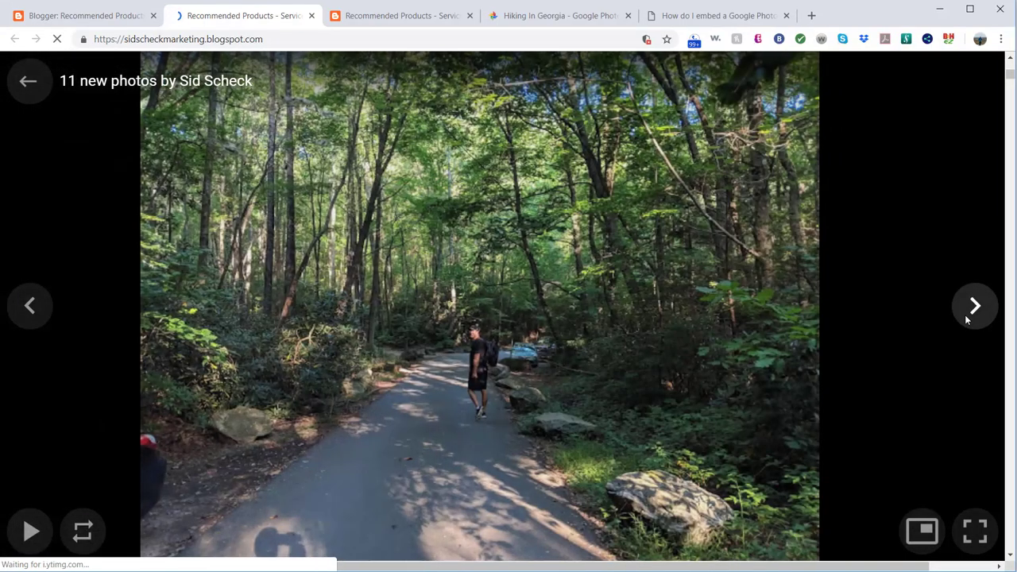
{"action": "left_click", "coordinate": [967, 318]}
{"action": "left_click", "coordinate": [967, 317]}
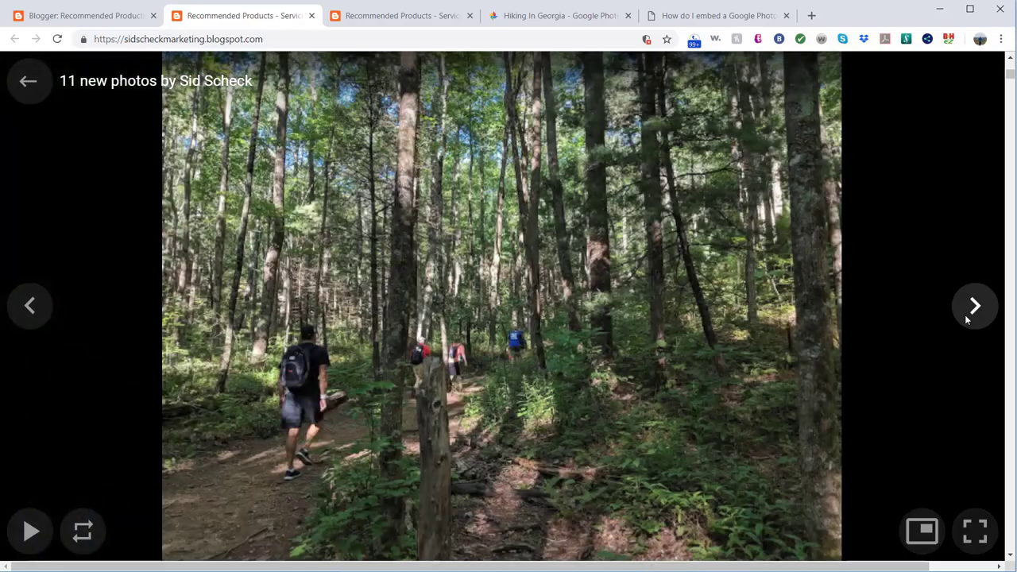
{"action": "left_click", "coordinate": [967, 318]}
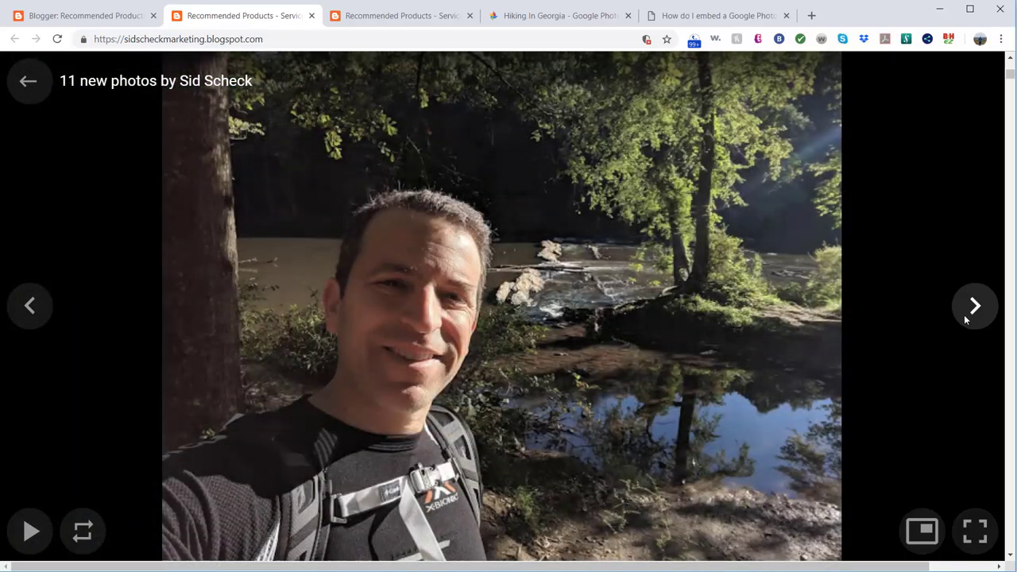
{"action": "left_click", "coordinate": [967, 318]}
{"action": "left_click", "coordinate": [976, 312]}
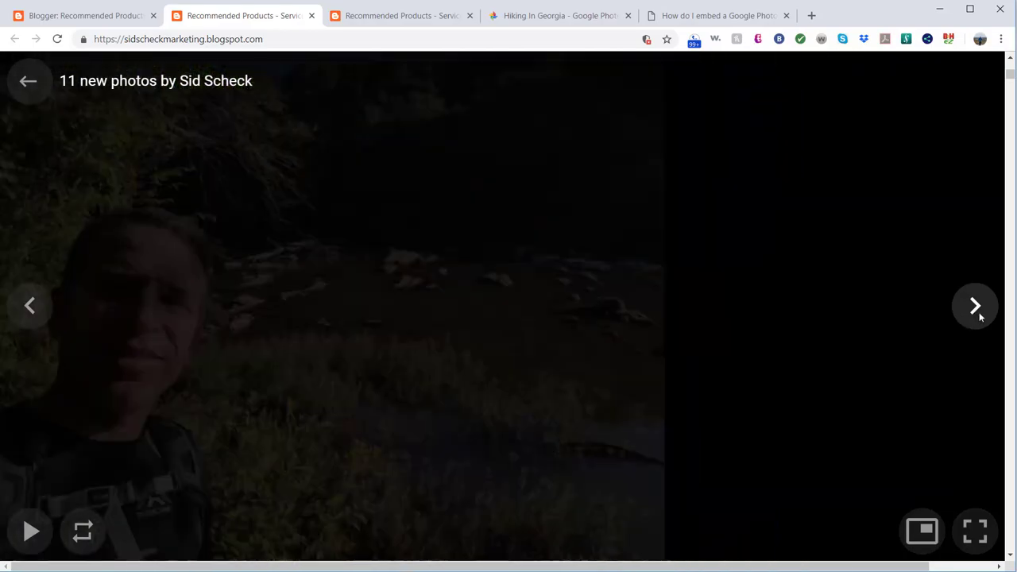
{"action": "left_click", "coordinate": [973, 306]}
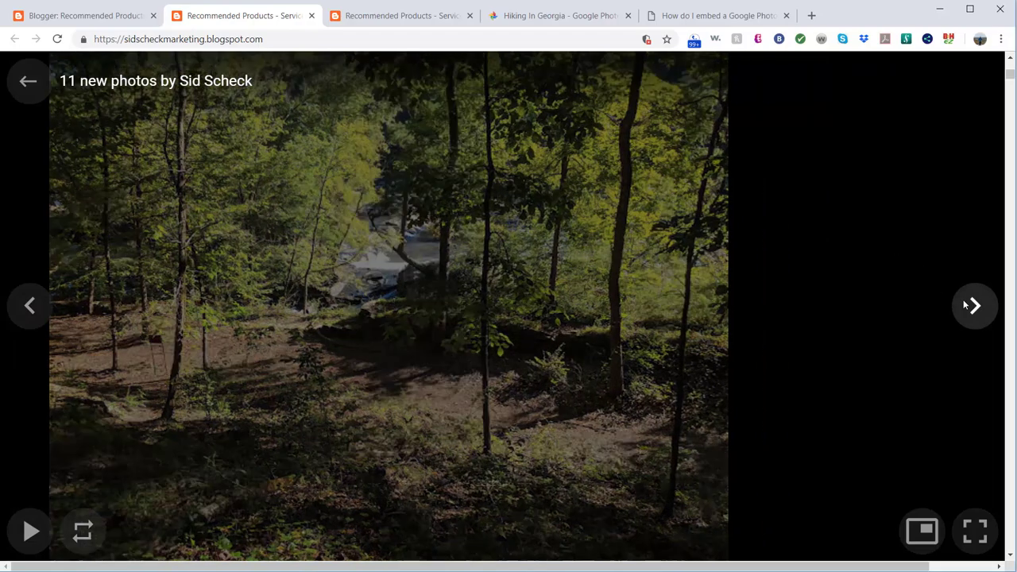
{"action": "left_click", "coordinate": [973, 306]}
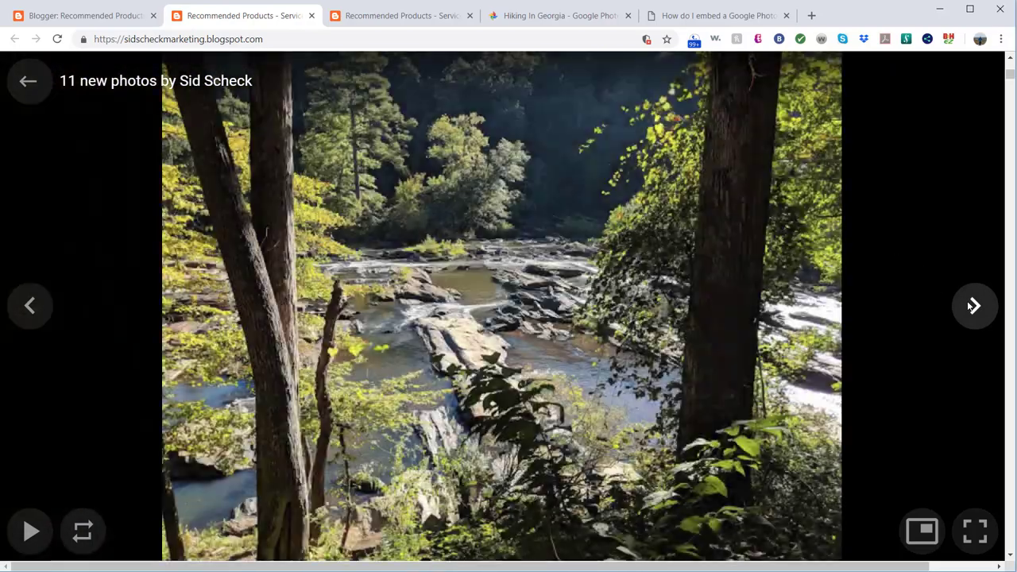
{"action": "left_click", "coordinate": [973, 306]}
{"action": "left_click", "coordinate": [973, 306]}
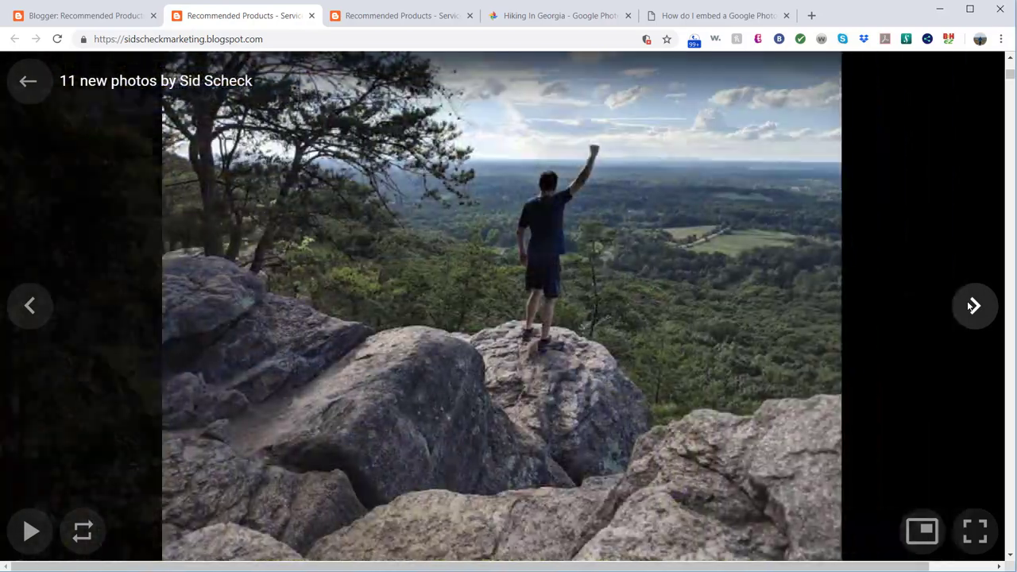
{"action": "left_click", "coordinate": [28, 80]}
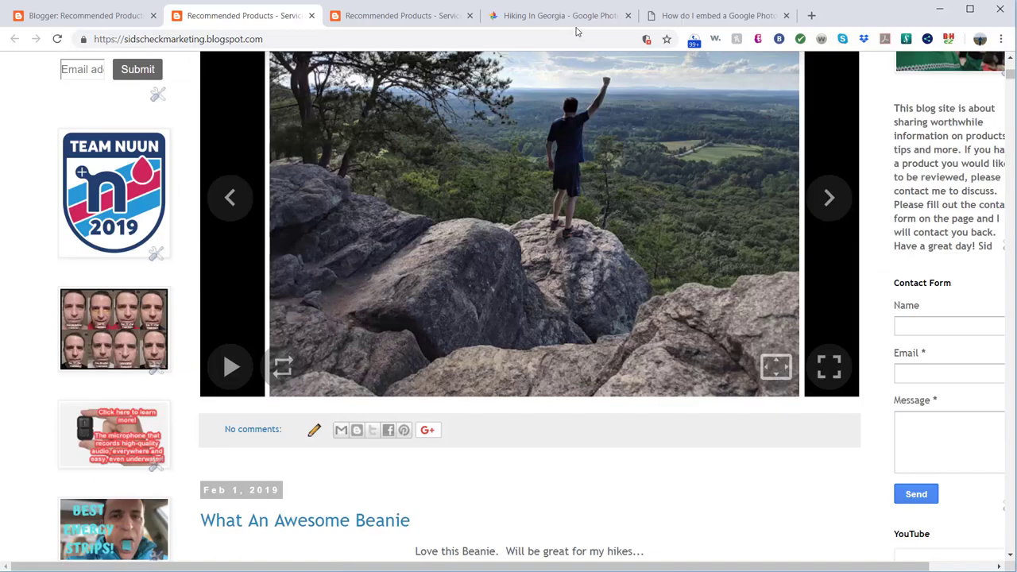
{"action": "scroll", "coordinate": [679, 137], "scroll_direction": "up", "scroll_amount": 3}
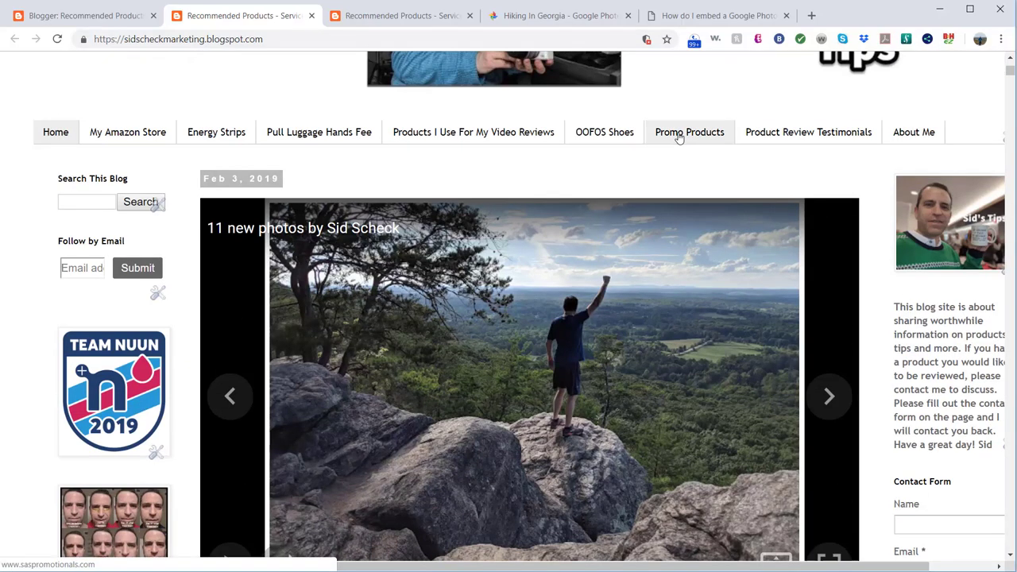